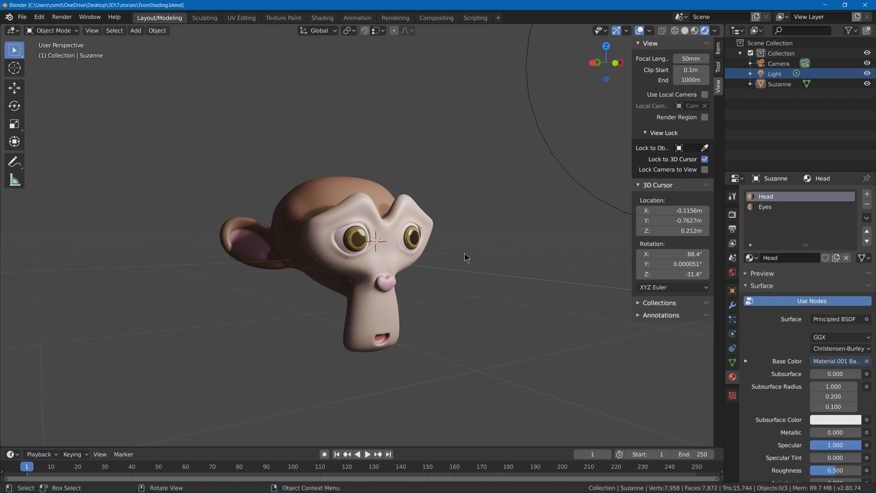
Select Suzanne, show her Head material in the Shading workspace, enlarge the node editor and hide overlays.
click(304, 218)
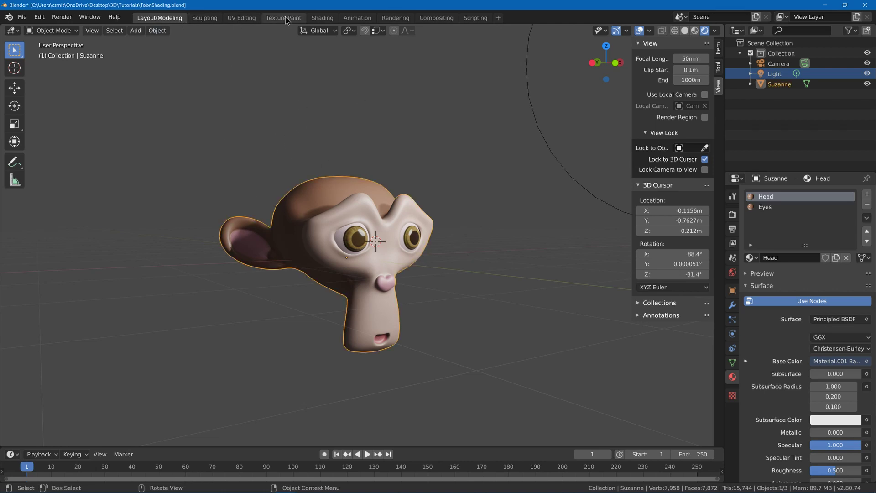
click(323, 18)
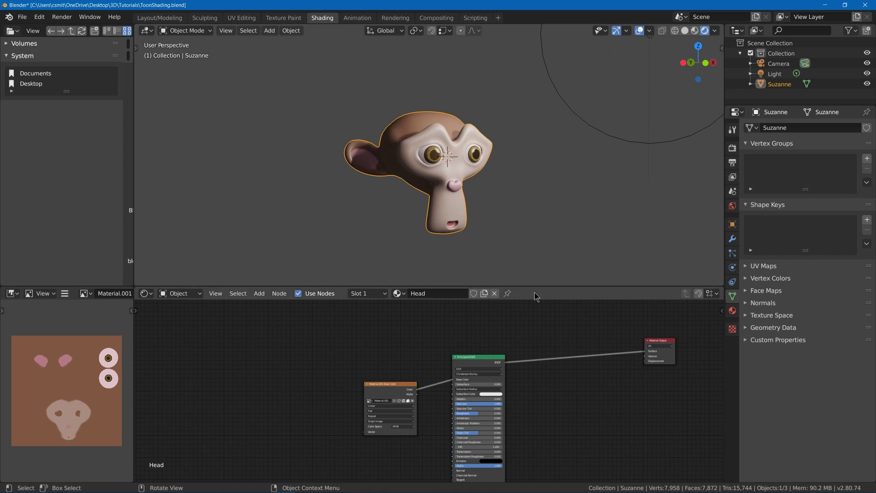
drag(534, 287, 524, 184)
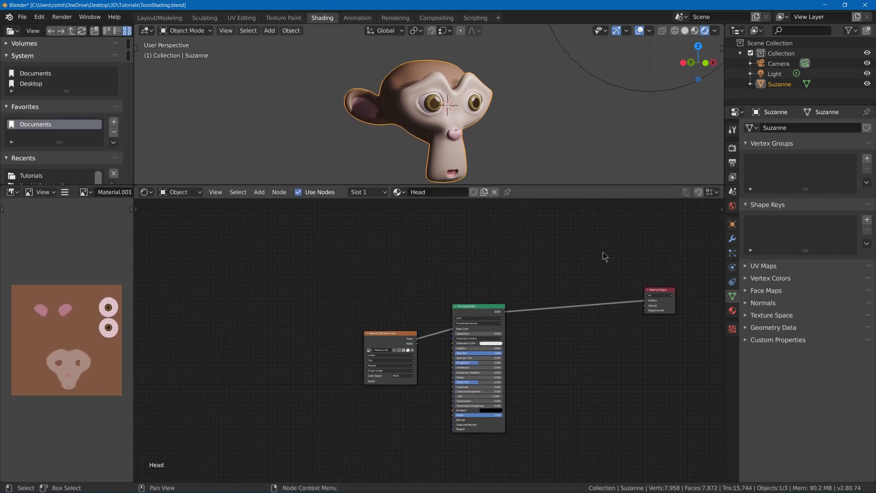
middle_drag(426, 308, 367, 278)
scroll(457, 291, up, 1)
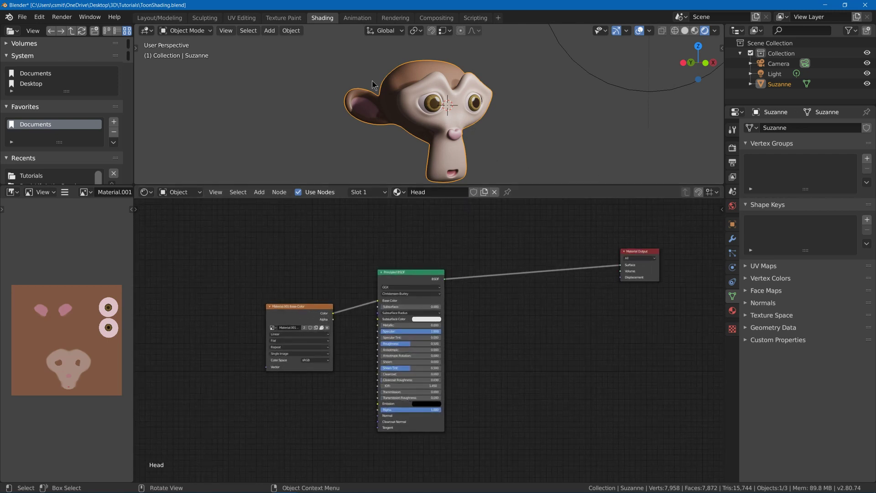
key(shift+alt+z)
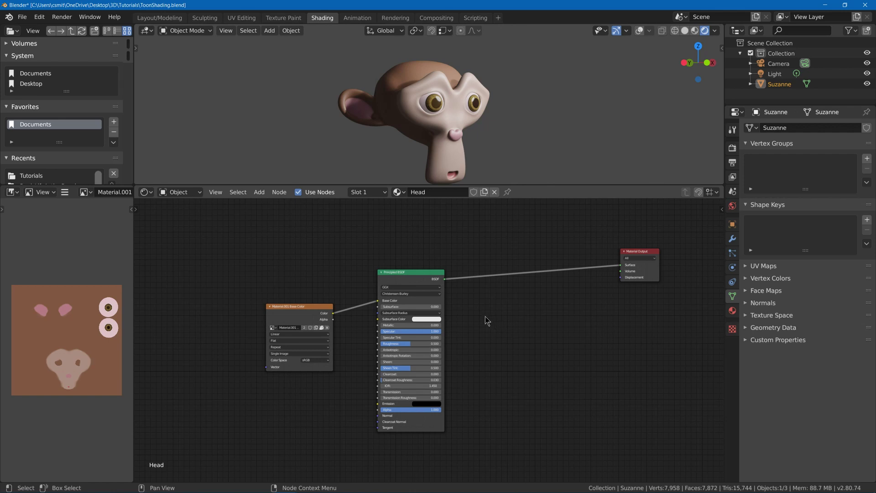
Add a Shader to RGB node through the 'shad' search, placed right of the Principled BSDF.
key(shift+a)
click(466, 310)
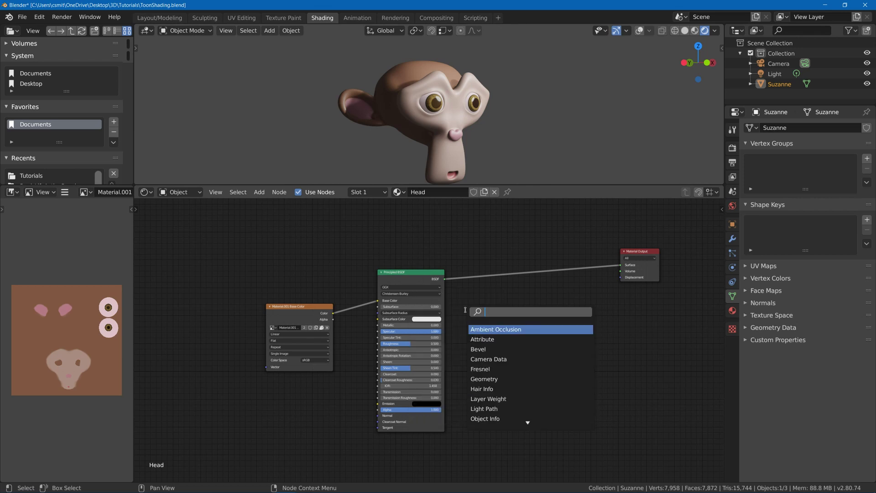
text(shad)
key(Down)
key(Down)
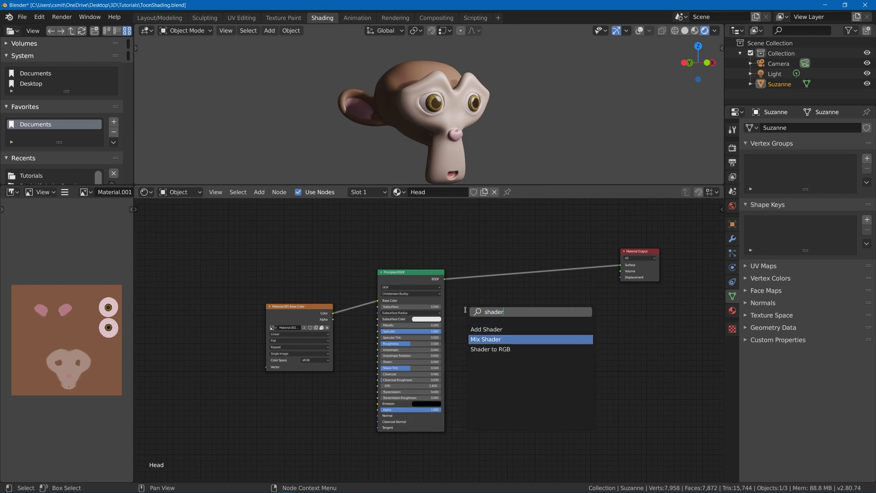
key(Return)
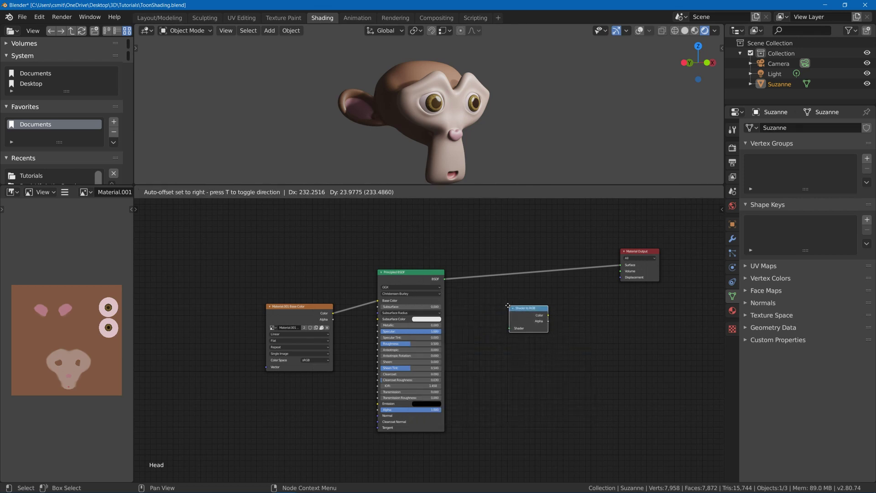
click(486, 303)
Reposition the Shader to RGB node between the BSDF and the Material Output, then reframe the nodes.
scroll(395, 247, up, 3)
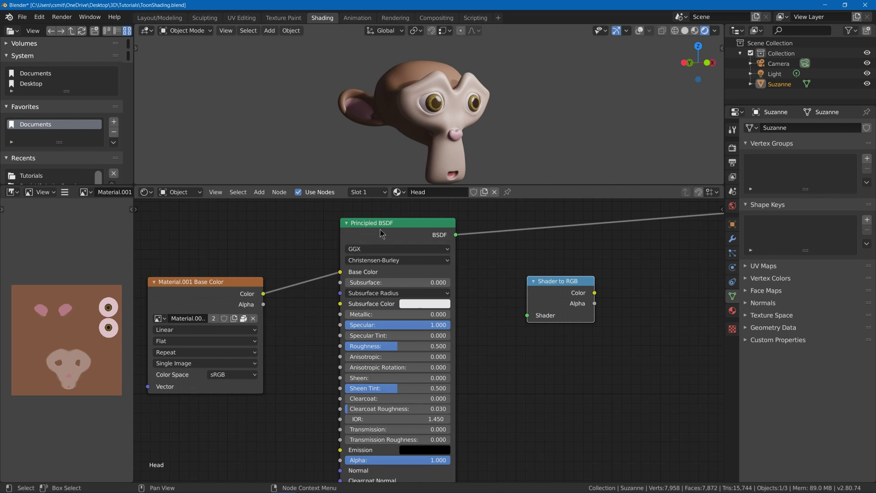
middle_drag(481, 261, 348, 265)
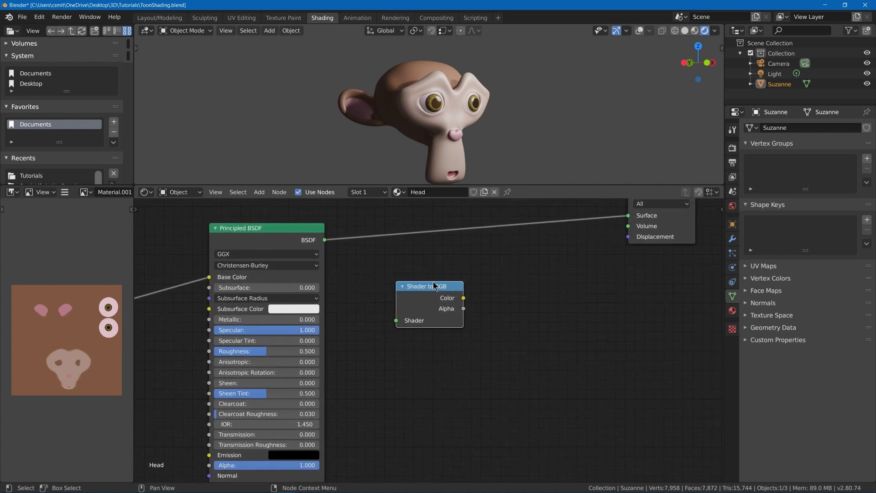
click(402, 287)
drag(401, 286, 383, 283)
click(383, 283)
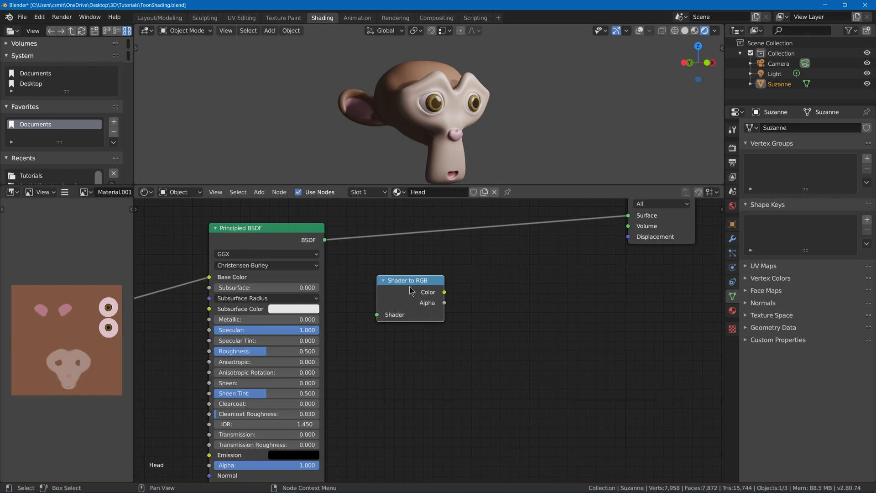
middle_drag(482, 288, 470, 326)
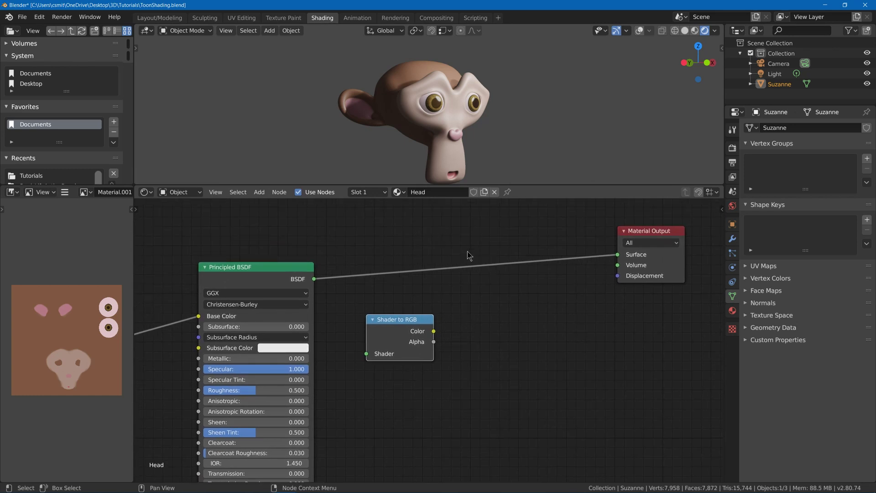
Add a ColorRamp node through the 'color' search, right of Shader to RGB.
key(shift+a)
click(461, 305)
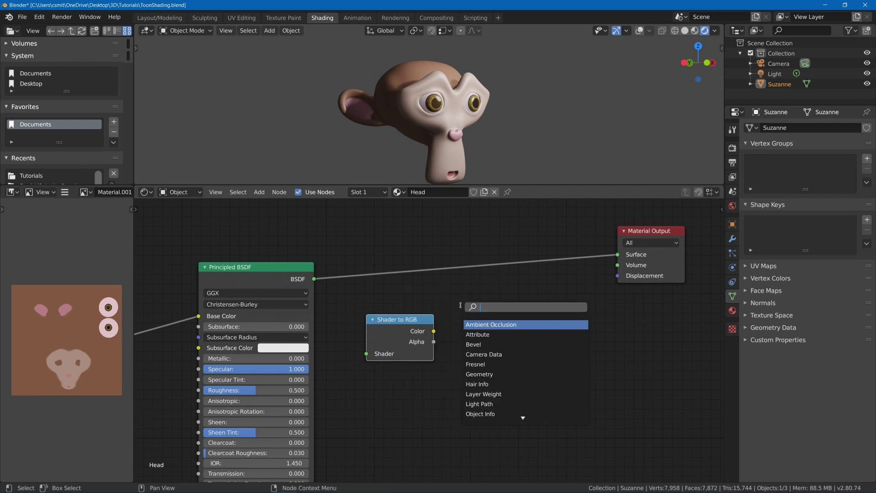
text(color)
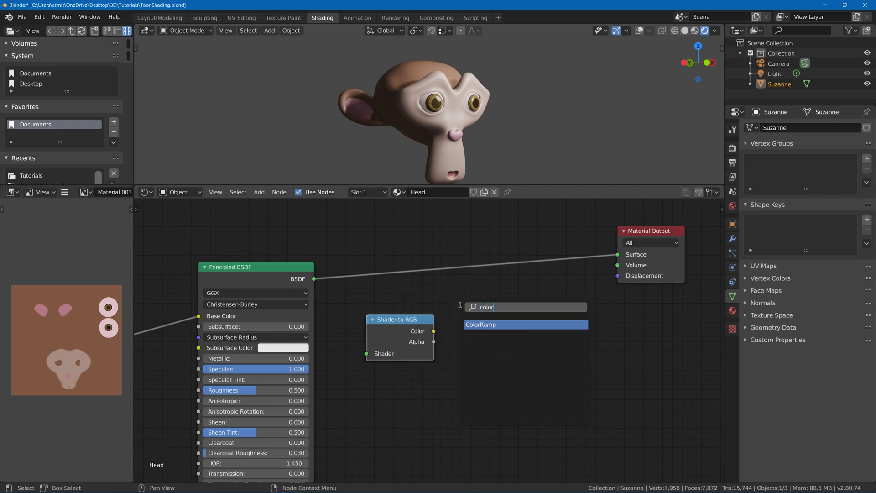
key(Return)
click(463, 302)
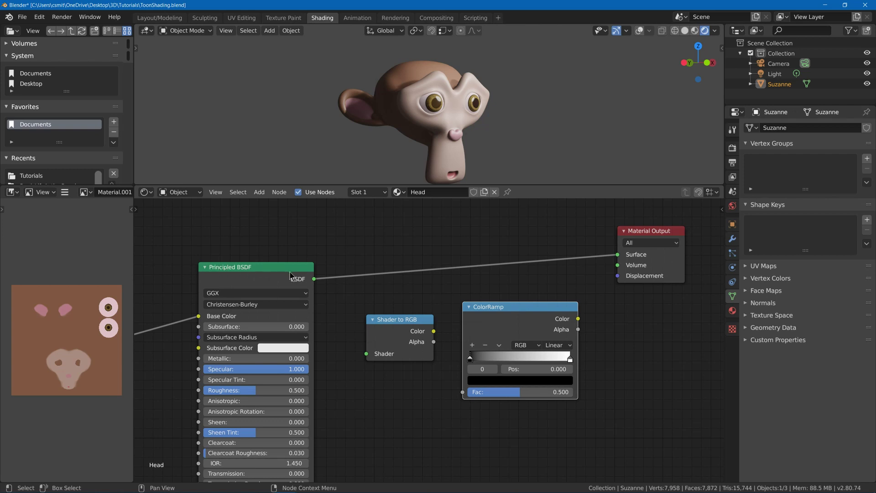
Wire BSDF into Shader to RGB, its Color into ColorRamp Fac, and ColorRamp into Surface.
drag(314, 279, 368, 355)
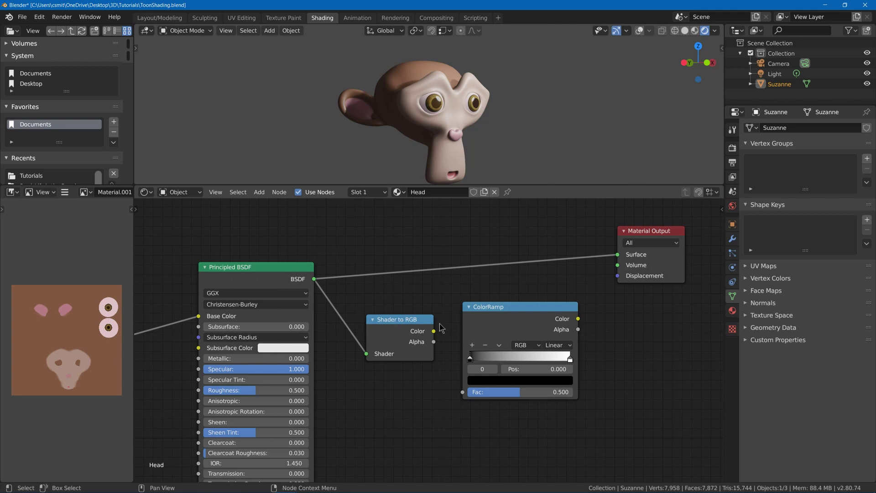
drag(434, 331, 462, 391)
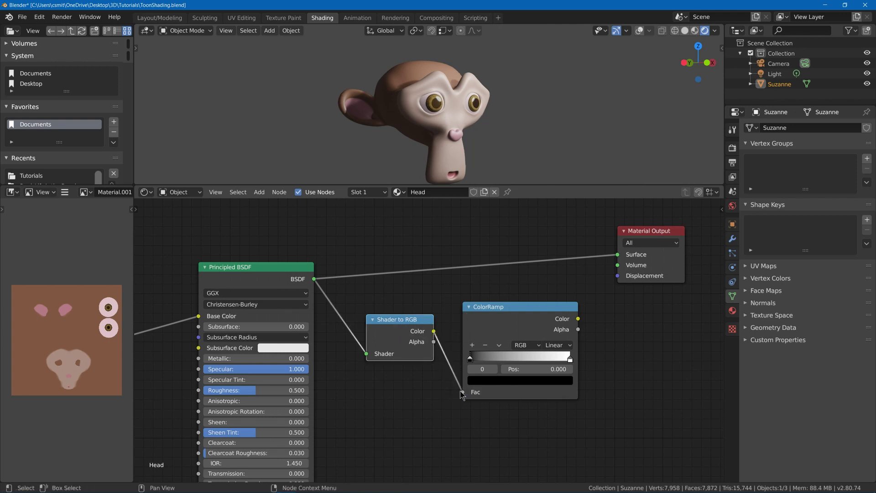
mouse_move(577, 319)
mouse_down()
mouse_move(569, 321)
mouse_move(584, 270)
mouse_move(618, 254)
mouse_up()
middle_drag(177, 325, 406, 319)
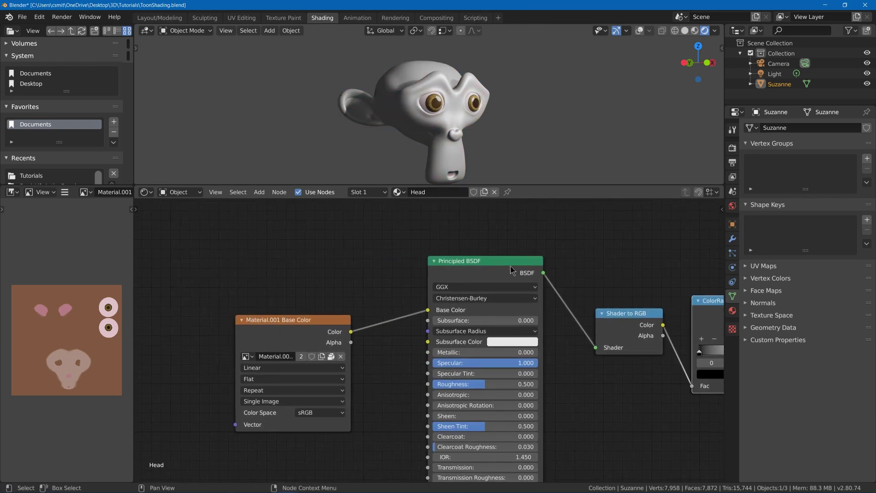
Unplug the image texture from Base Color and move it aside so Suzanne turns grey.
drag(427, 310, 655, 212)
middle_drag(655, 211, 320, 280)
drag(337, 249, 303, 226)
middle_drag(435, 75, 385, 65)
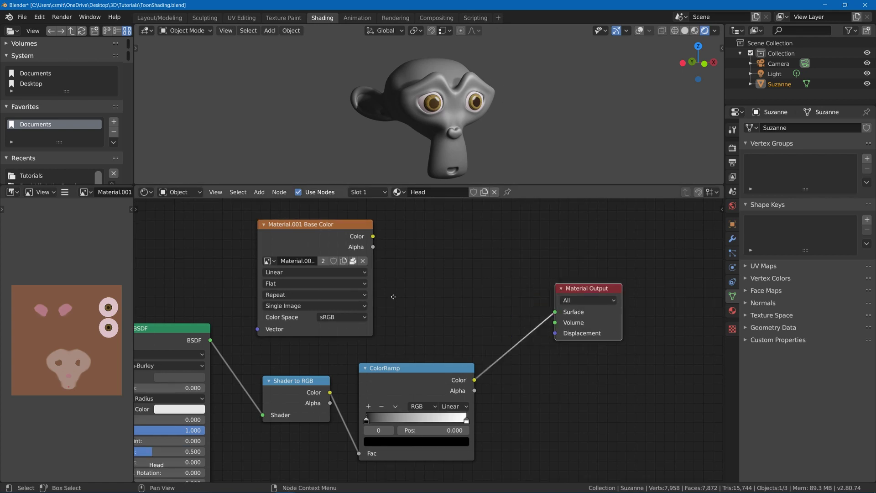
Switch the ColorRamp to Constant interpolation and move its white stop left.
middle_drag(402, 390, 420, 322)
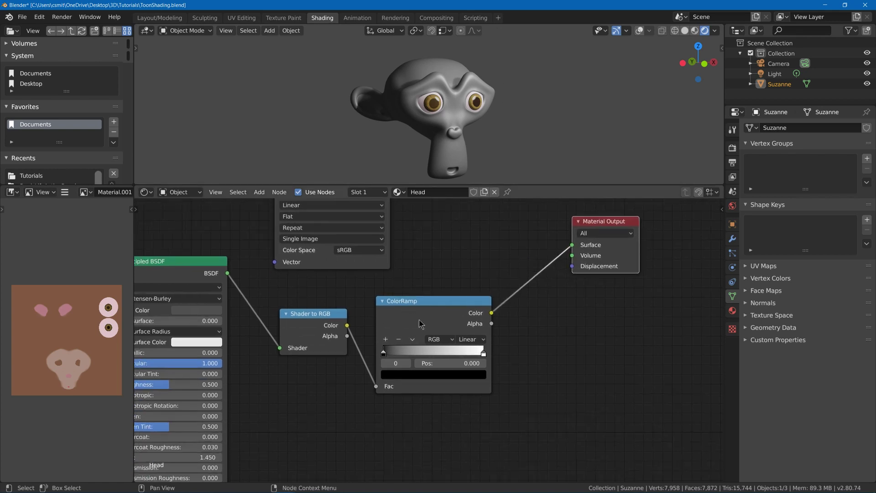
click(473, 341)
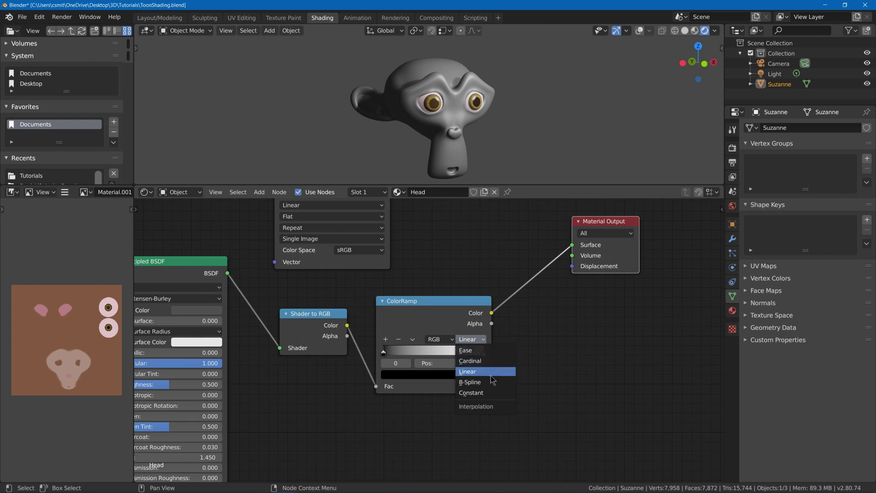
click(484, 393)
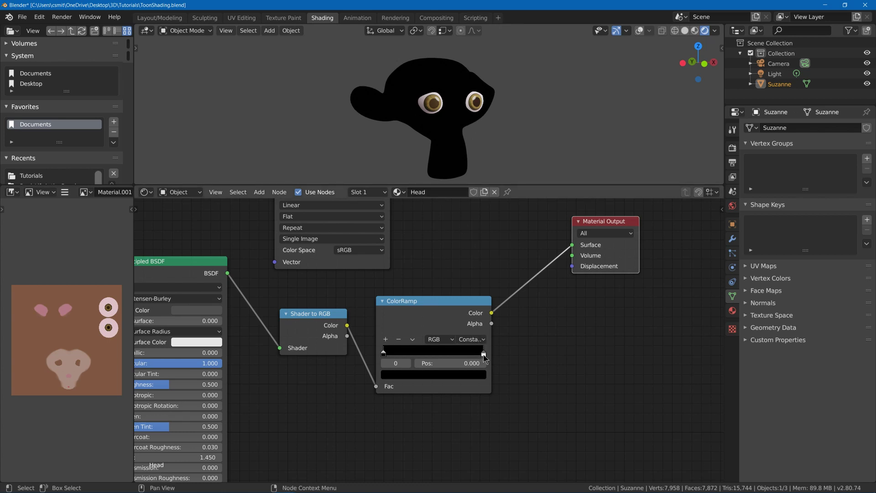
drag(484, 353, 408, 351)
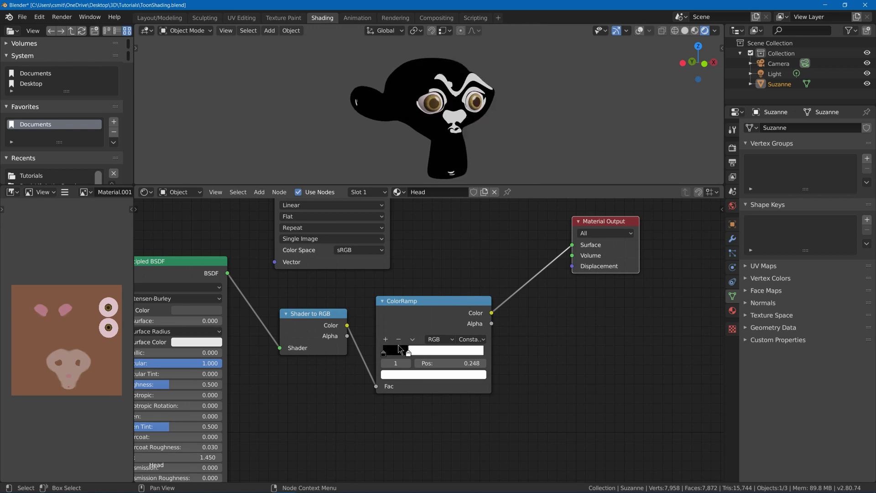
Raise the BSDF base colour to value 0.601 and place the white stop at 0.182.
click(211, 311)
drag(252, 224, 254, 200)
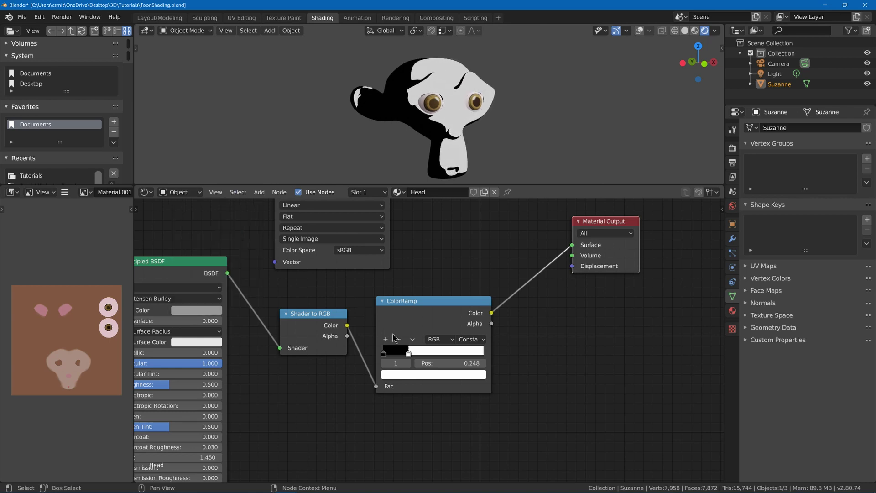
drag(408, 352, 402, 354)
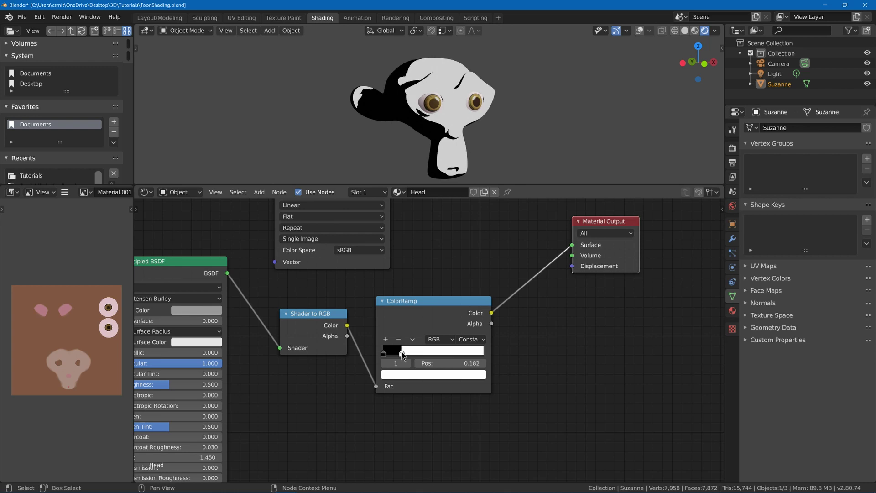
Lighten the ramp's black stop to value 0.650 and rearrange the nodes.
click(385, 354)
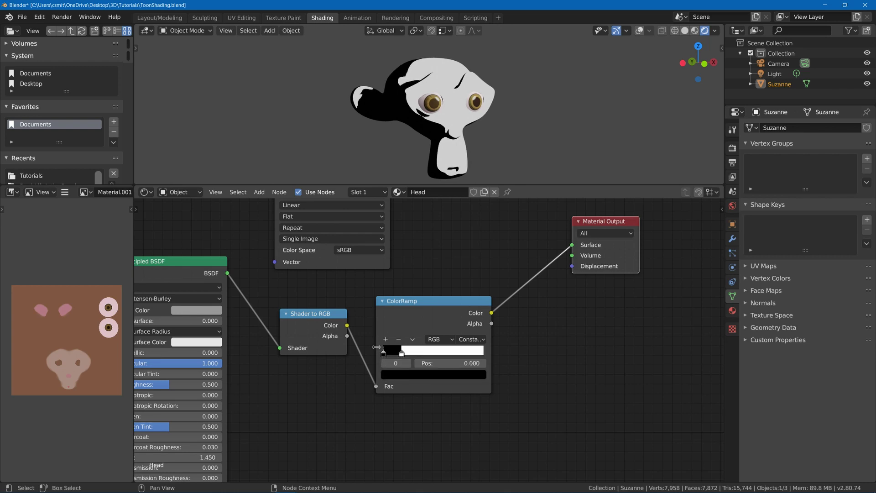
click(395, 375)
drag(464, 291, 463, 260)
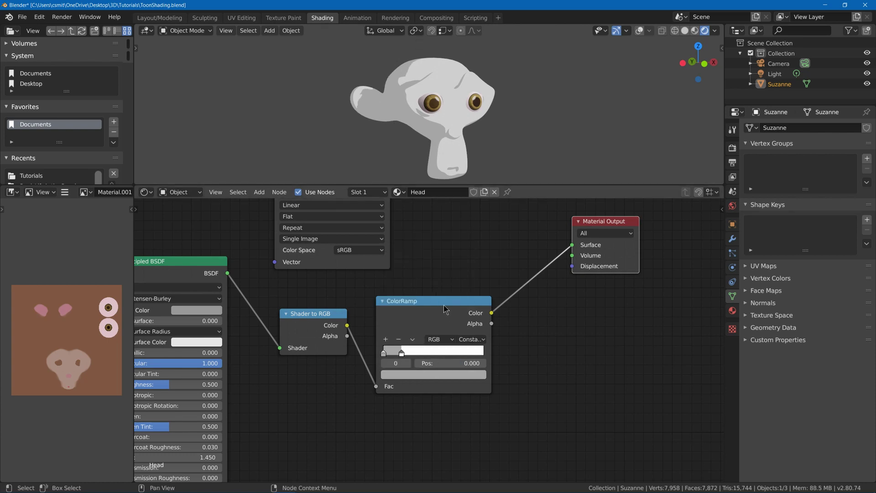
drag(454, 302, 453, 286)
middle_drag(473, 260, 493, 302)
scroll(493, 301, down, 1)
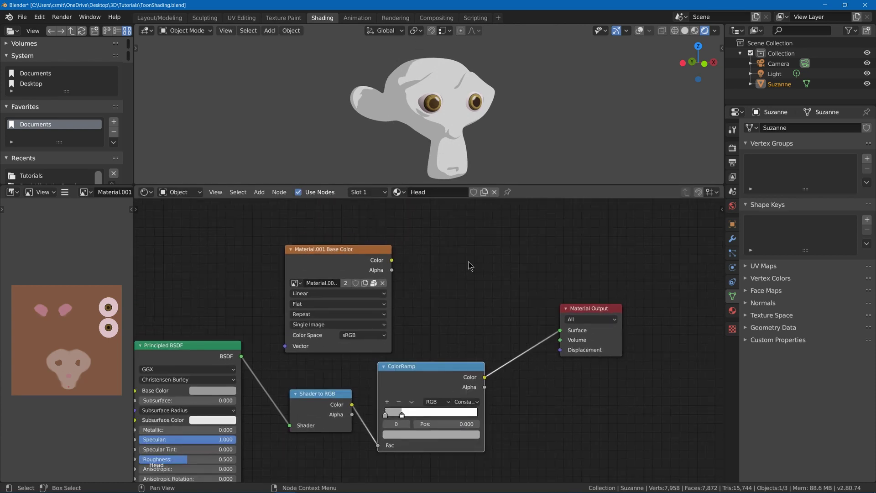
Add a MixRGB node set to Multiply and link the image texture's Color into Color1.
key(shift+a)
click(455, 242)
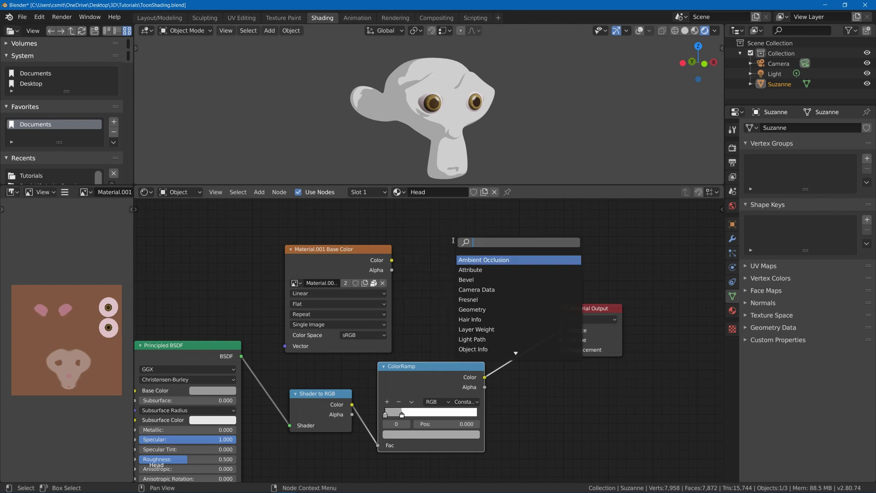
text(mix)
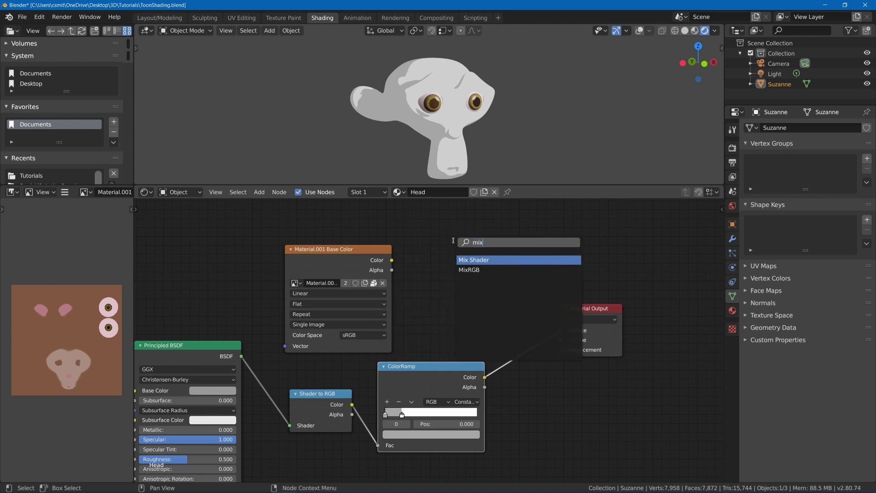
key(Down)
key(Return)
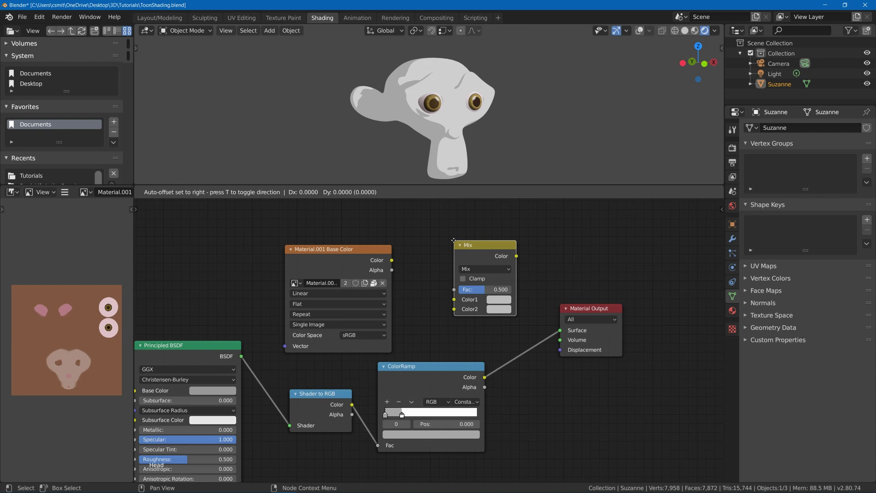
click(454, 241)
click(473, 271)
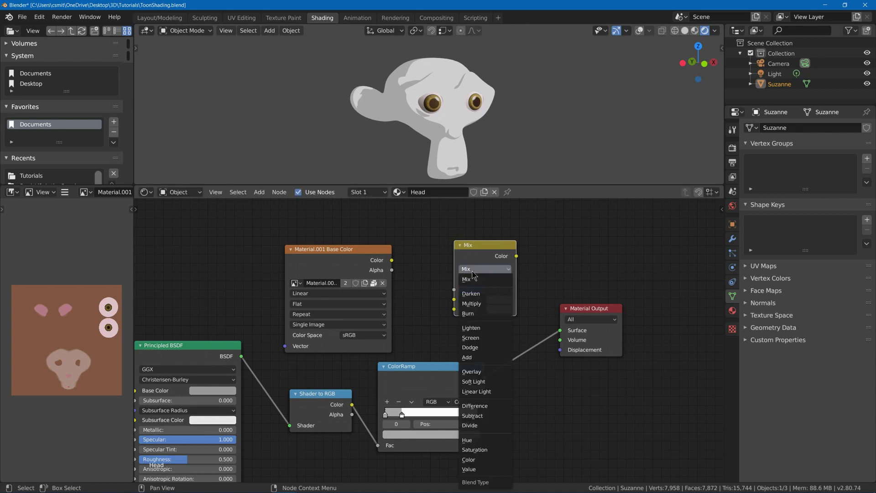
click(472, 304)
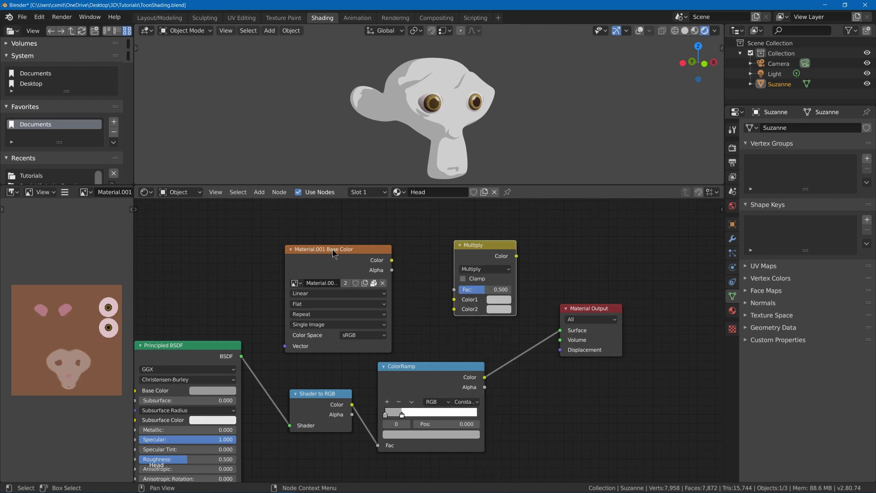
drag(392, 260, 485, 377)
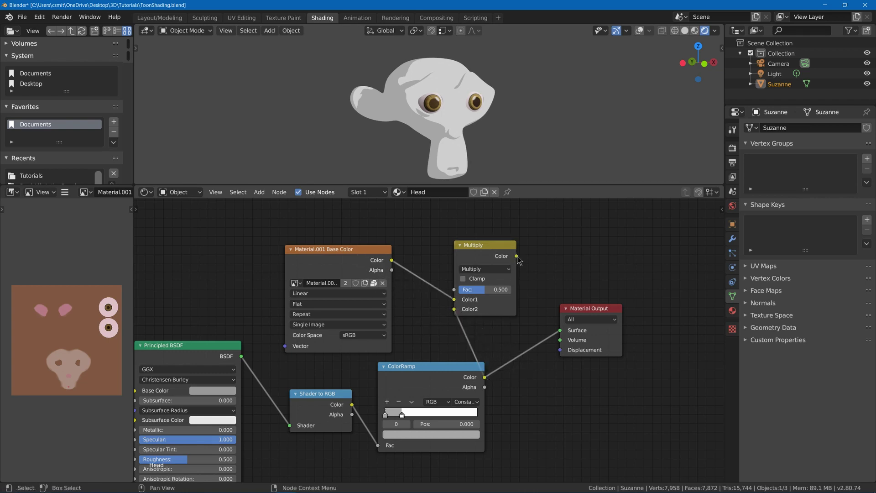
Link the ColorRamp into Multiply's Color2 and set the Multiply factor to 0.433.
drag(516, 256, 560, 330)
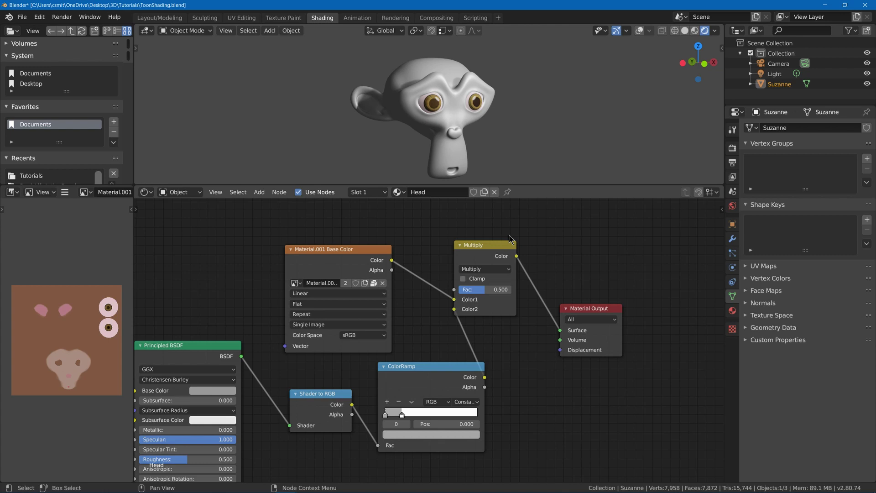
middle_drag(451, 121, 408, 83)
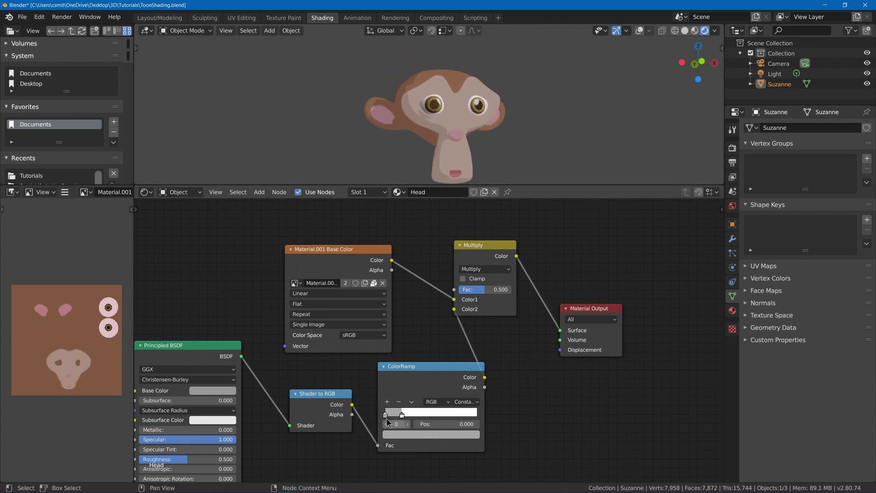
click(394, 435)
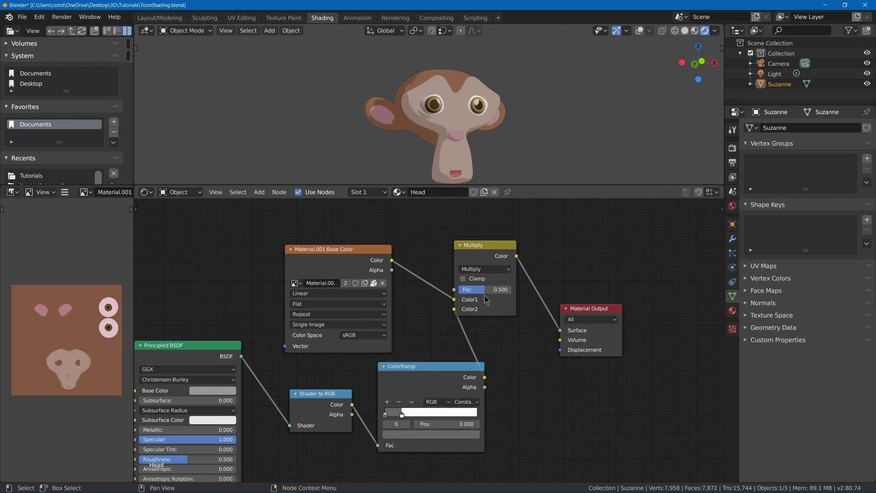
drag(495, 290, 498, 289)
middle_drag(434, 115, 461, 119)
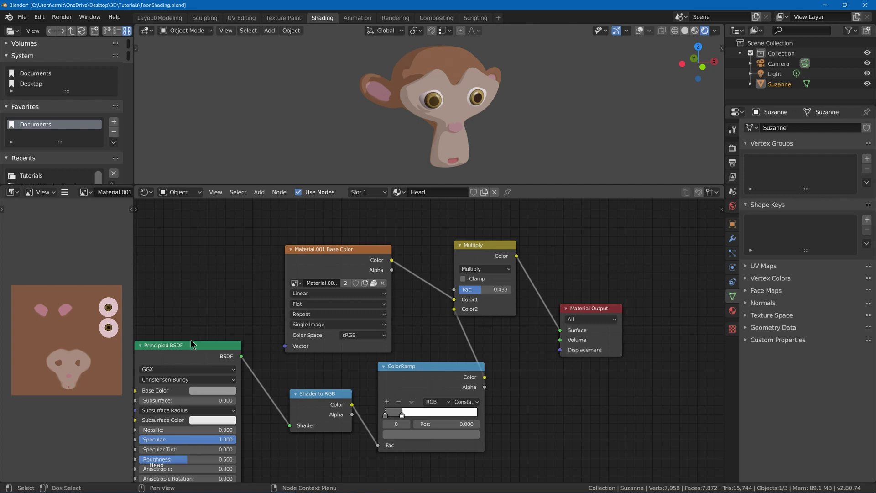
Undo the last change, then inspect Suzanne's toon shading from behind and the front.
key(ctrl+z)
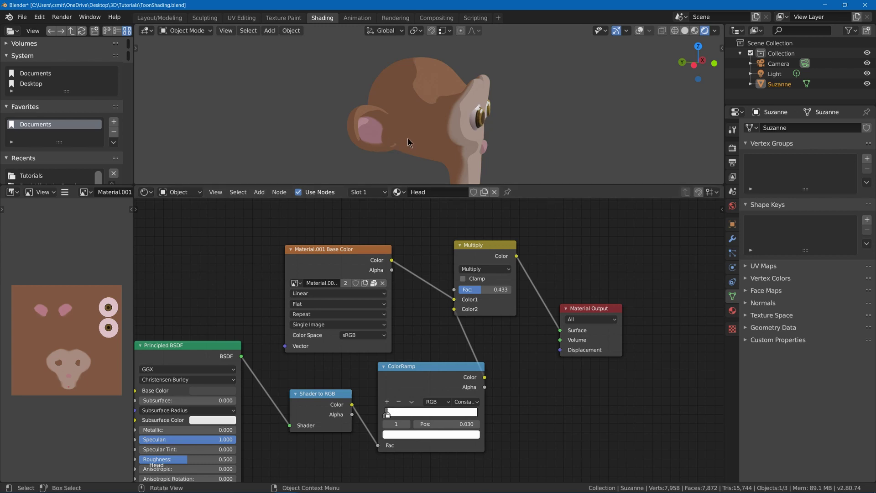
middle_drag(387, 122, 412, 130)
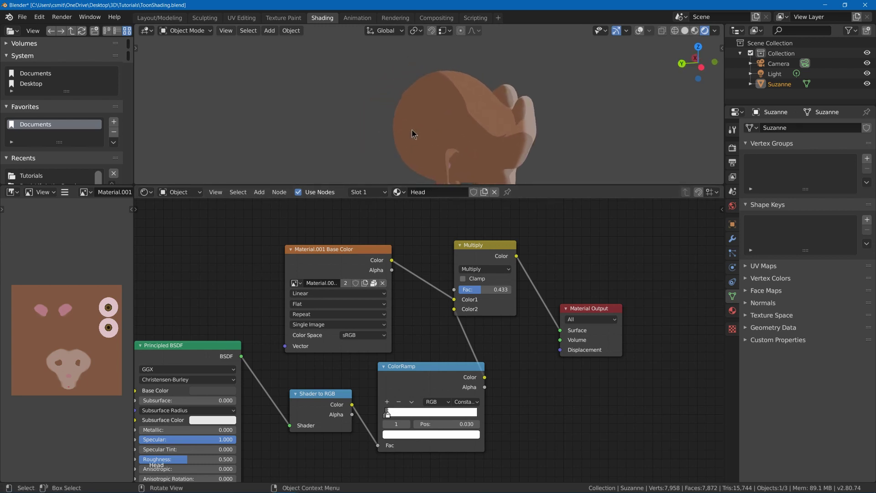
mouse_move(519, 127)
middle_down()
mouse_move(494, 124)
mouse_move(541, 119)
mouse_move(512, 121)
middle_up()
middle_drag(141, 317, 215, 270)
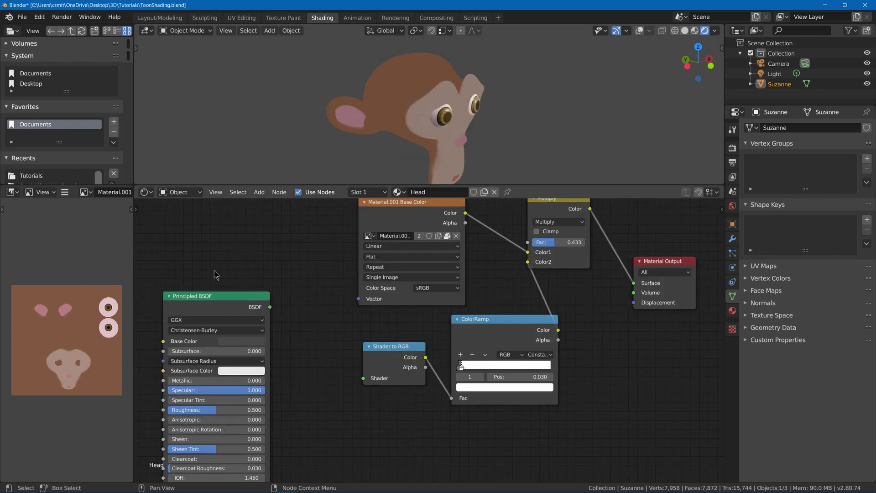
Add a Diffuse BSDF above the Principled BSDF and connect it to Shader to RGB.
key(shift+a)
click(222, 242)
text(diff)
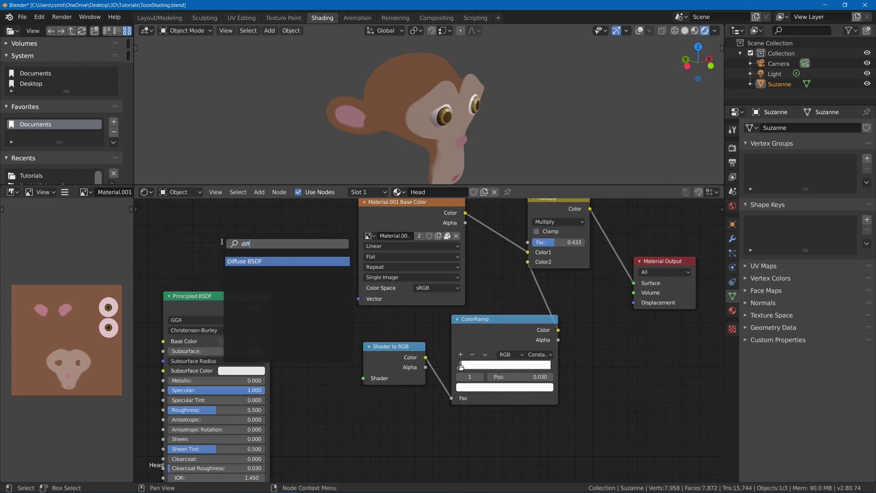
key(Return)
click(217, 231)
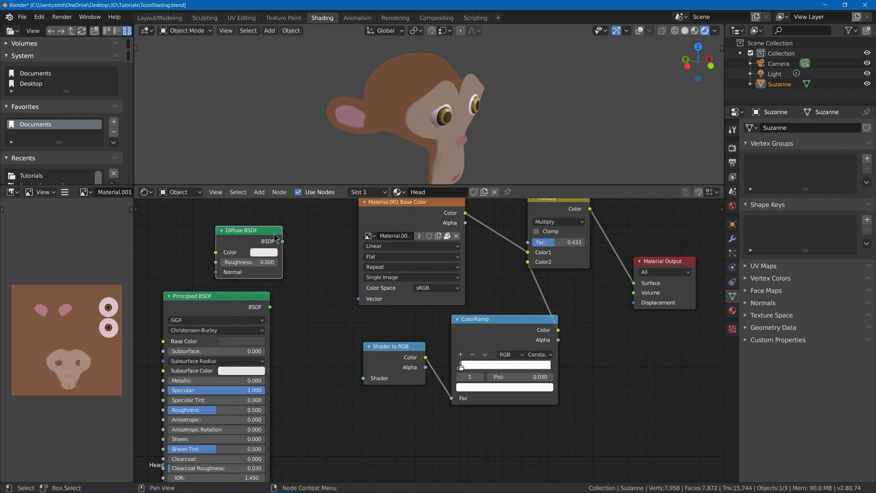
drag(283, 242, 363, 378)
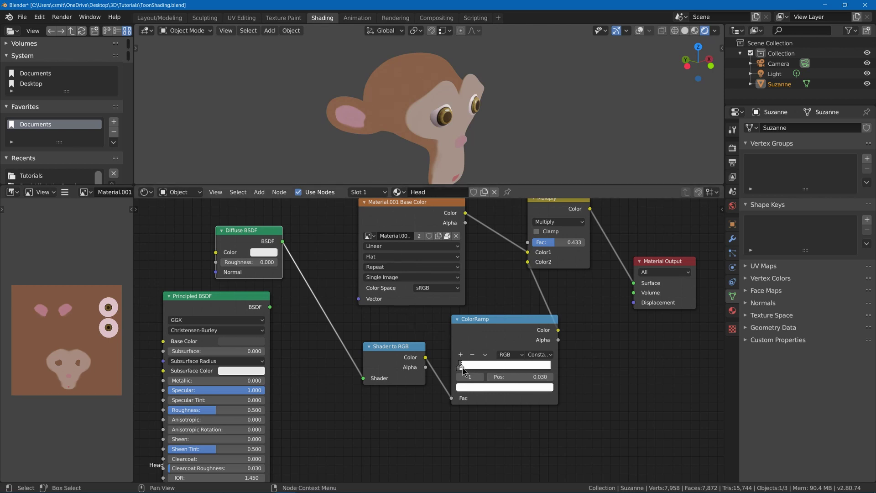
Move the ColorRamp white stop to 0.094 and check the back of the head.
drag(462, 369, 469, 370)
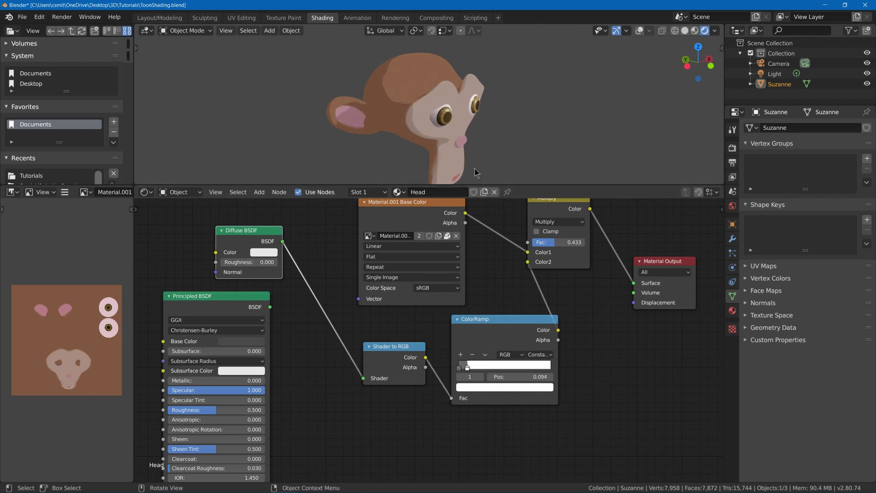
middle_drag(369, 87, 393, 115)
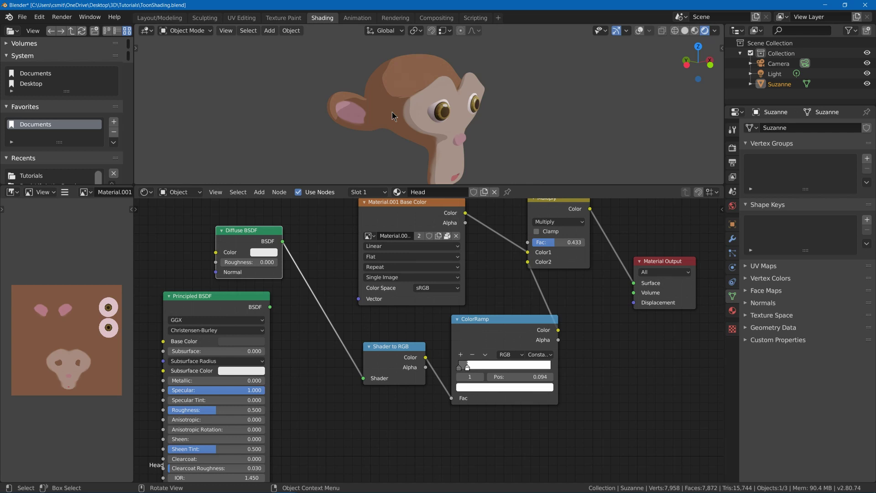
middle_drag(393, 116, 402, 132)
Spread the nodes apart and duplicate the Shader to RGB and ColorRamp pair below the originals.
scroll(260, 299, down, 1)
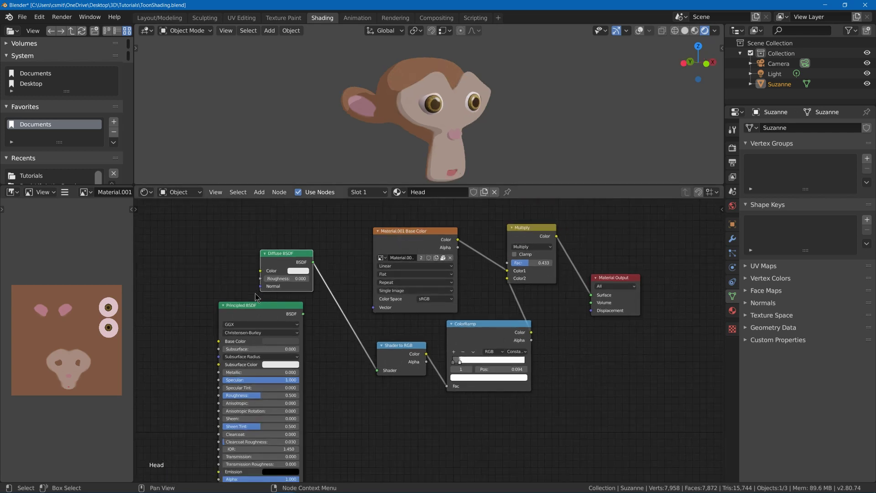
drag(264, 312, 173, 275)
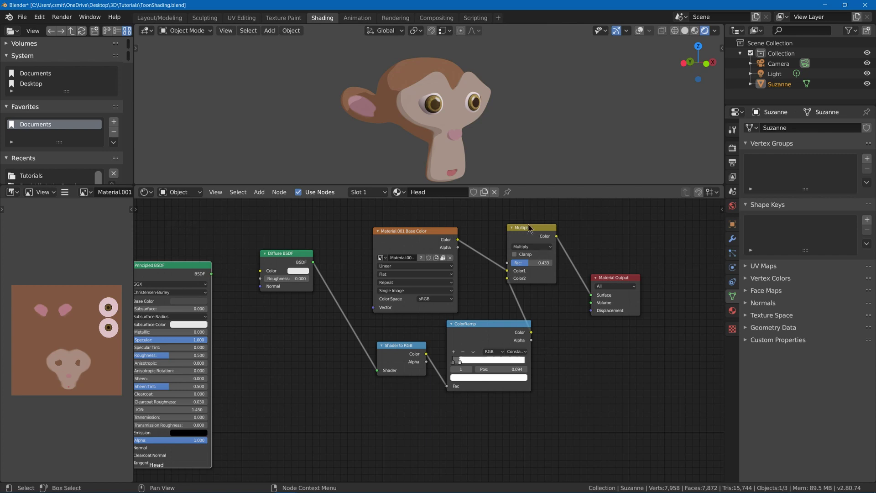
drag(603, 279, 693, 267)
drag(537, 283, 571, 287)
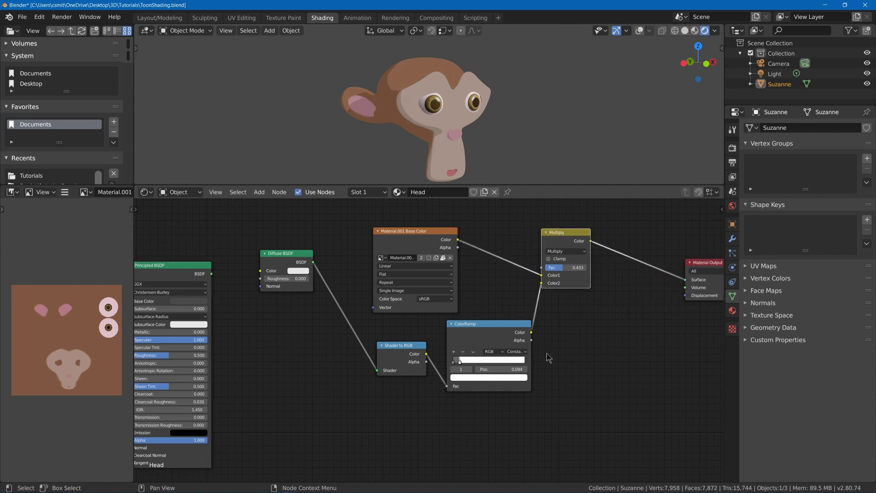
middle_drag(551, 374, 488, 341)
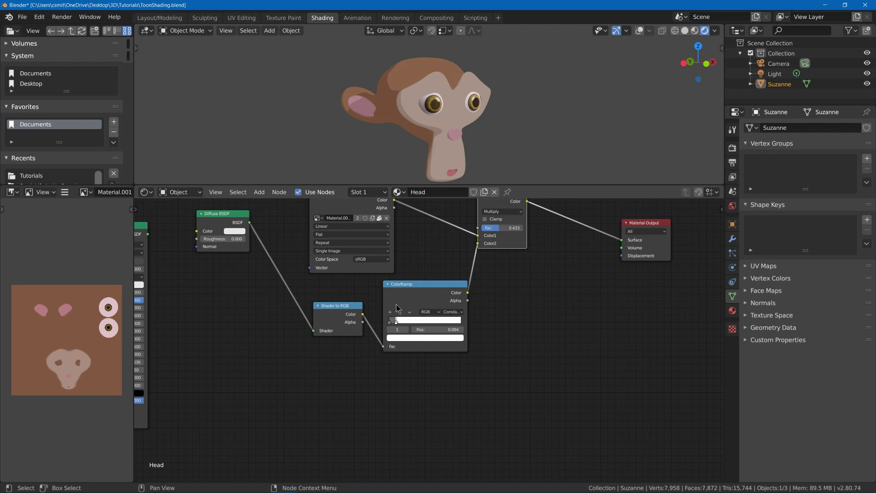
drag(318, 289, 434, 345)
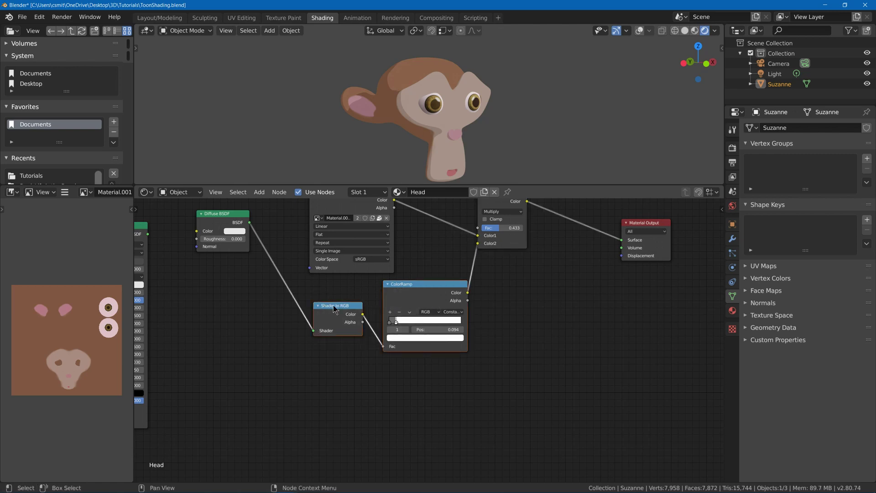
key(shift+d)
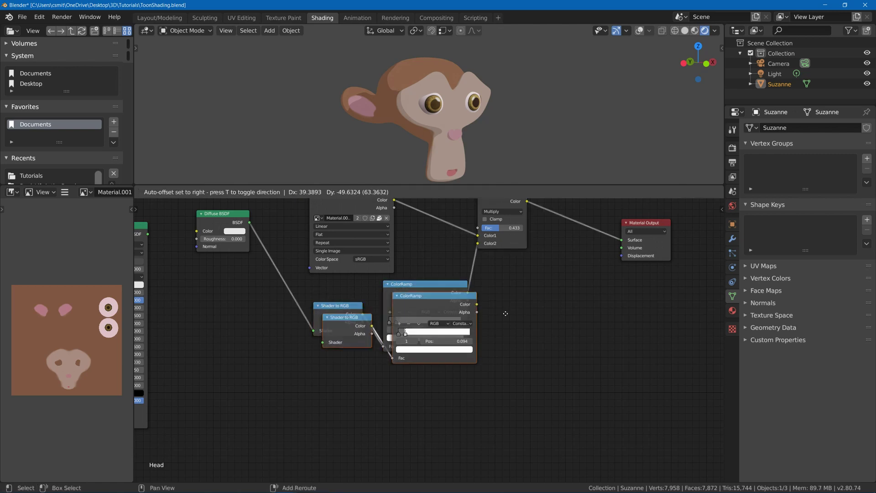
click(588, 388)
Add a Glossy BSDF and connect it into the duplicated Shader to RGB node.
key(shift+a)
click(267, 356)
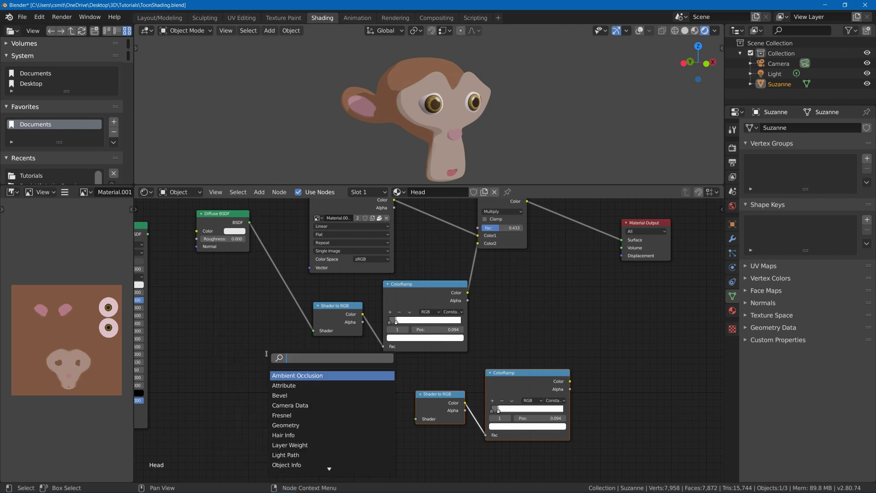
text(gloss)
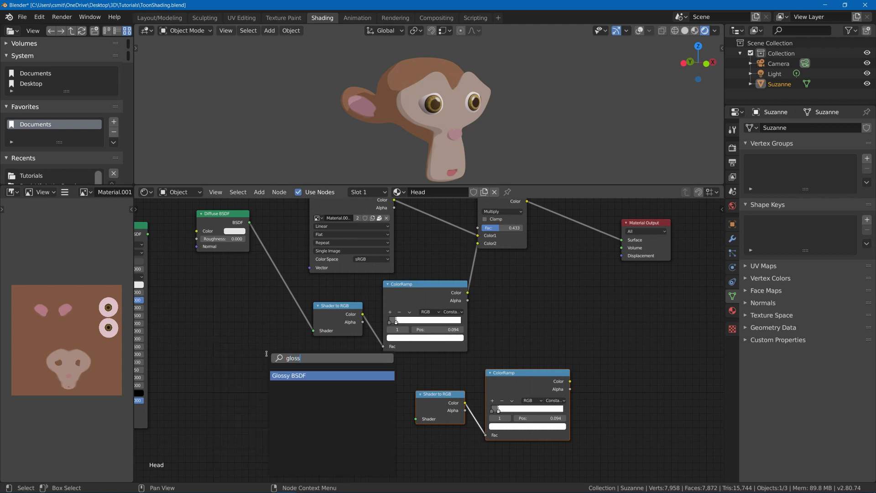
key(Return)
click(351, 395)
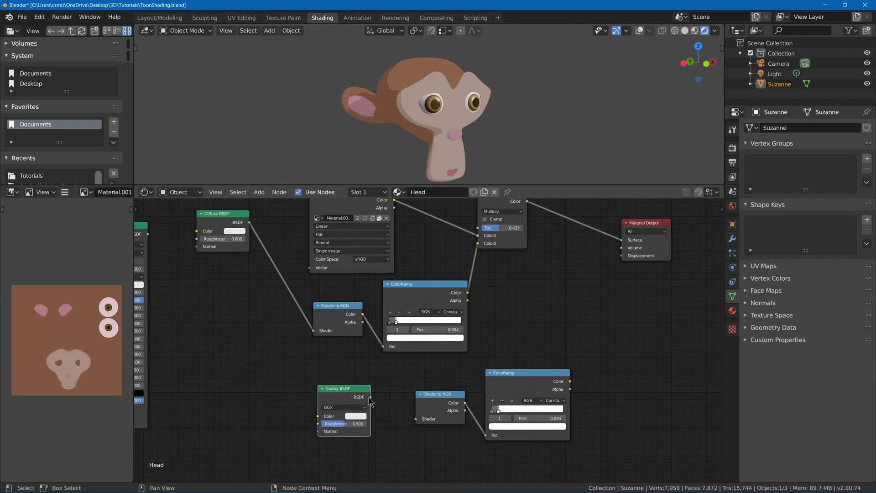
drag(371, 397, 415, 419)
scroll(528, 253, up, 1)
middle_drag(527, 253, 474, 283)
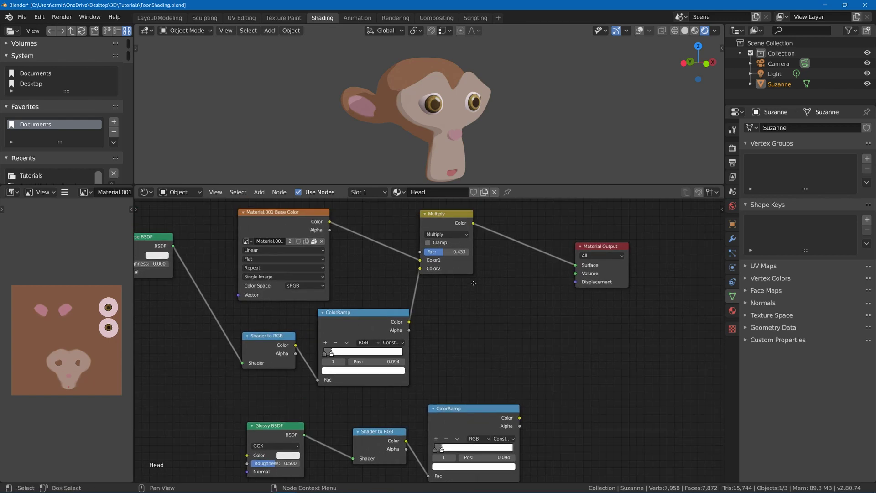
Duplicate the Multiply mix node and change the copy's blend mode to Add.
click(435, 216)
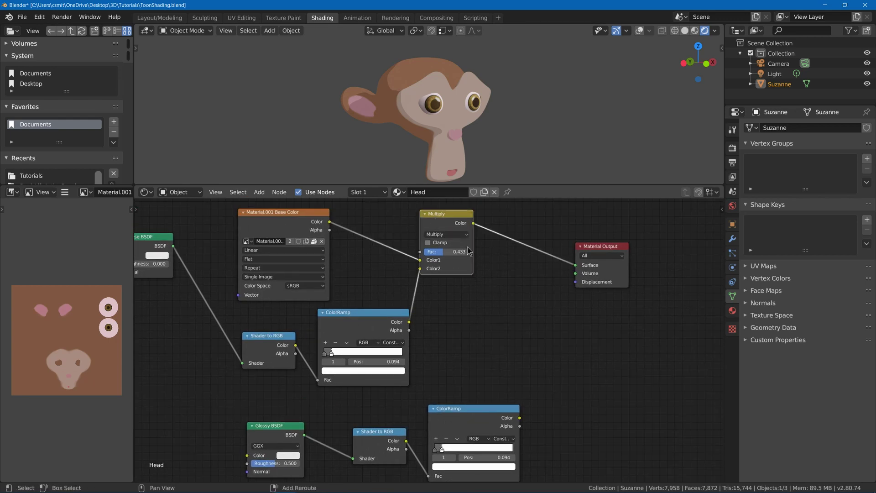
key(shift+d)
click(554, 347)
click(510, 313)
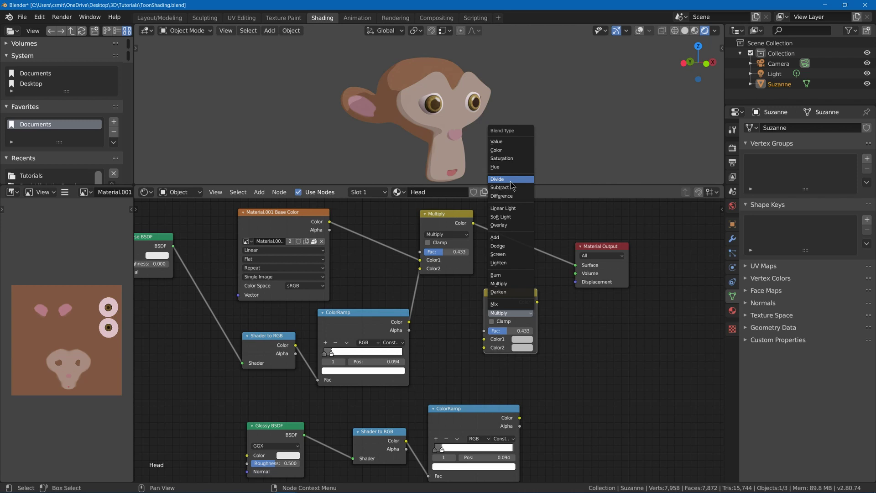
click(499, 237)
Wire the highlight ramp to Add Color2, Multiply to Color1, and Add into Surface.
middle_drag(485, 353, 494, 302)
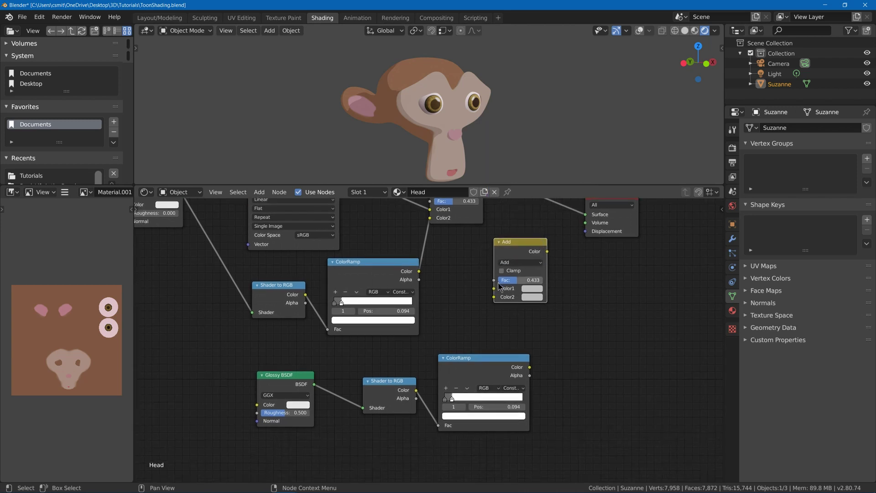
drag(494, 297, 530, 367)
middle_drag(484, 292, 487, 323)
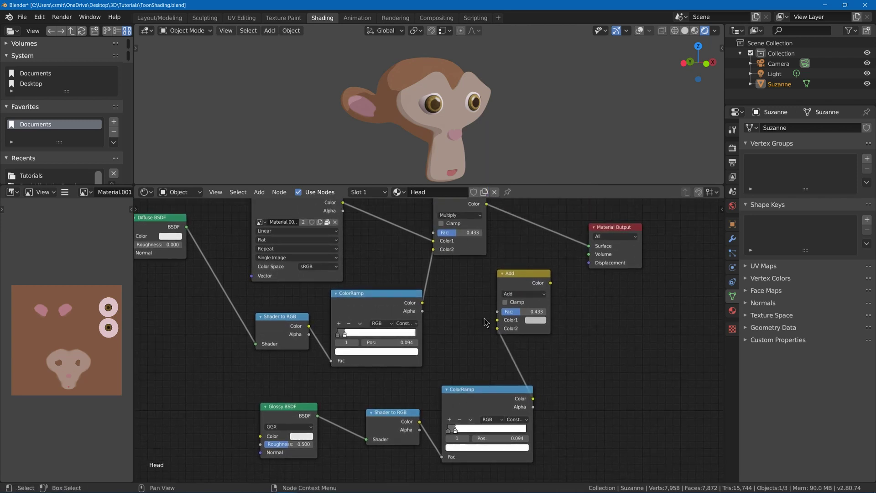
drag(487, 204, 497, 320)
drag(550, 283, 588, 246)
middle_drag(462, 371, 447, 312)
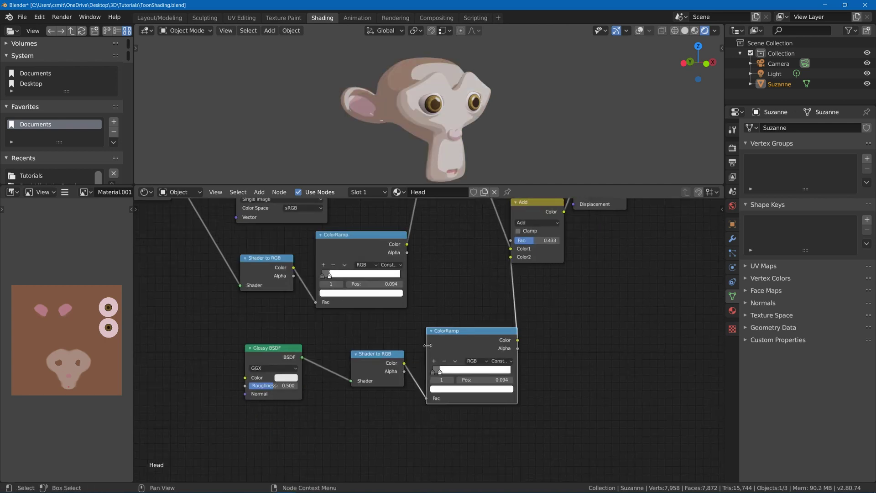
Set the highlight ColorRamp's left stop to pure black.
click(433, 372)
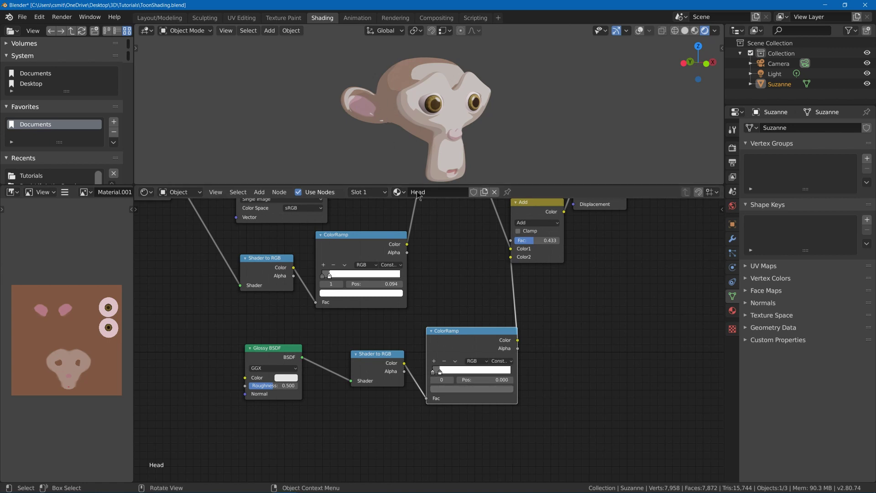
click(442, 389)
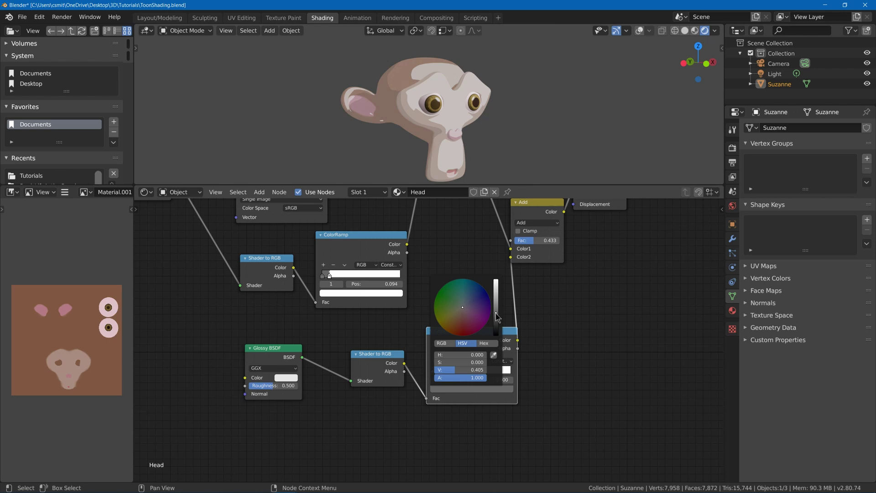
drag(499, 317, 496, 336)
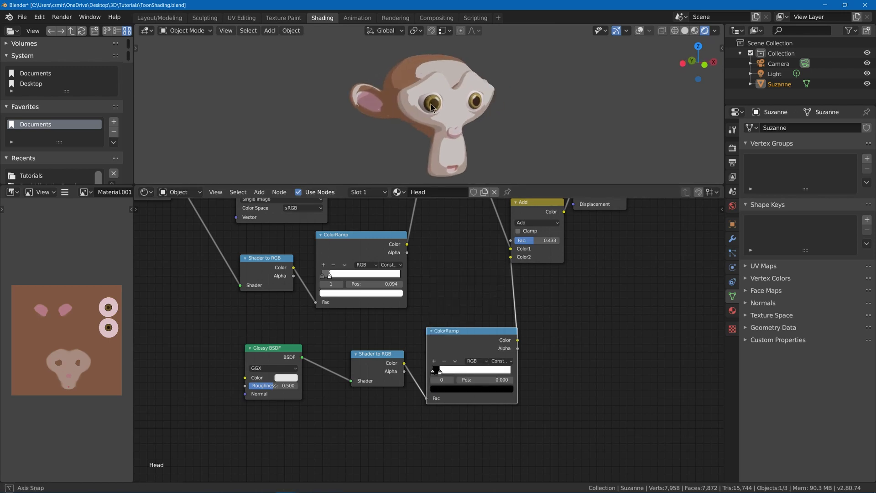
Reposition the lower ColorRamp node and push its white stop to the ramp's right end.
middle_drag(441, 376, 422, 434)
key(g)
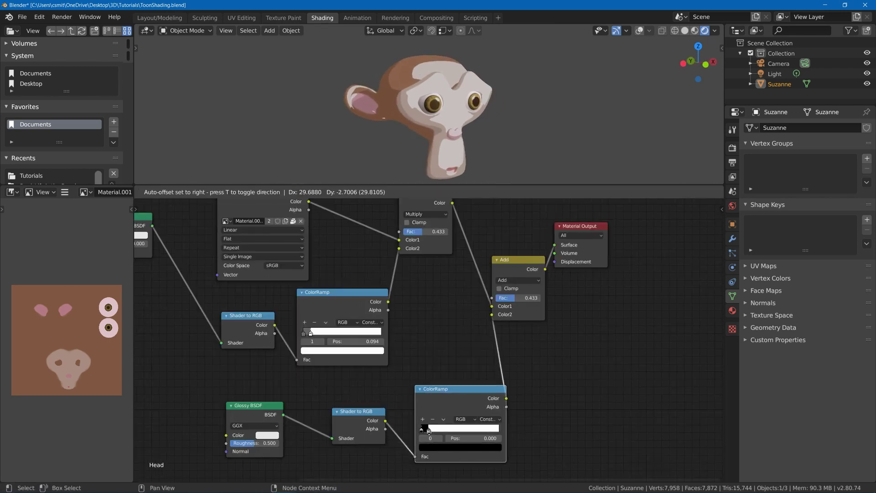
click(429, 435)
key(g)
click(431, 426)
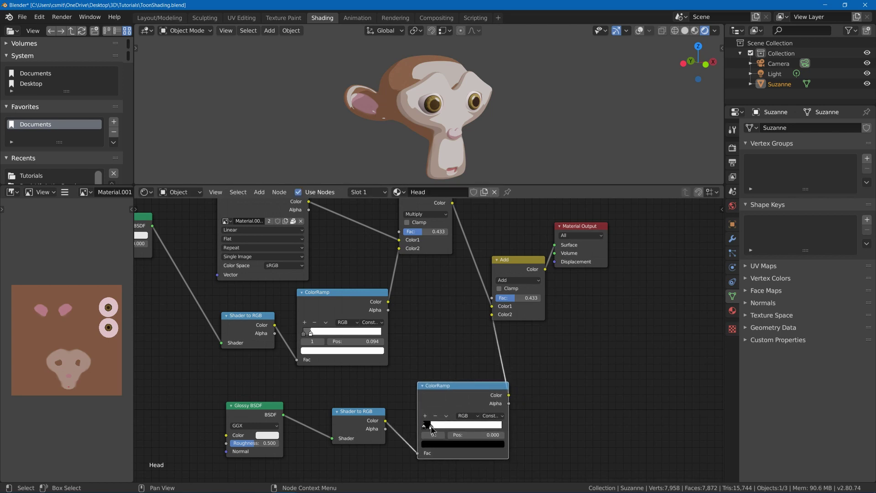
drag(431, 426, 524, 432)
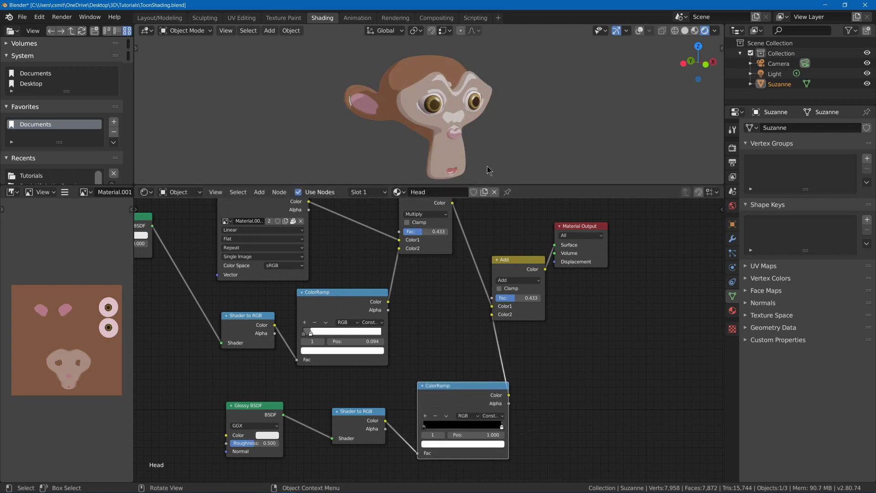
middle_drag(487, 165, 461, 154)
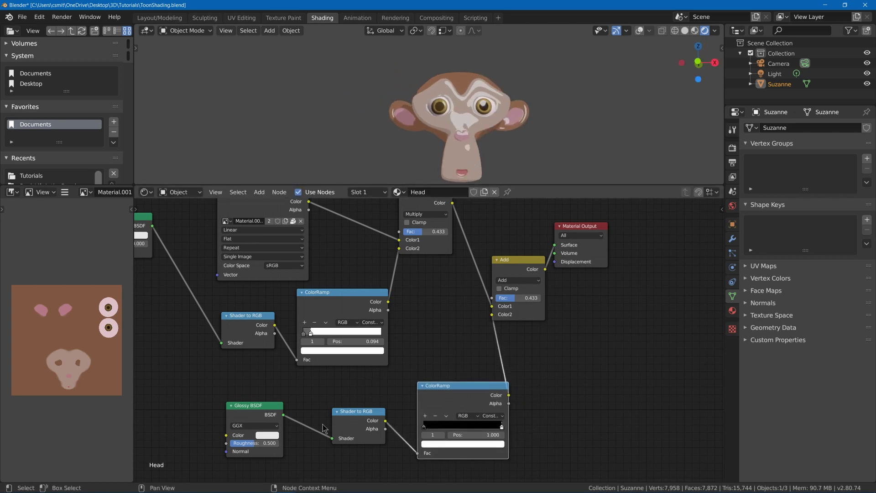
Darken the Glossy BSDF colour to about 0.42 value.
click(269, 437)
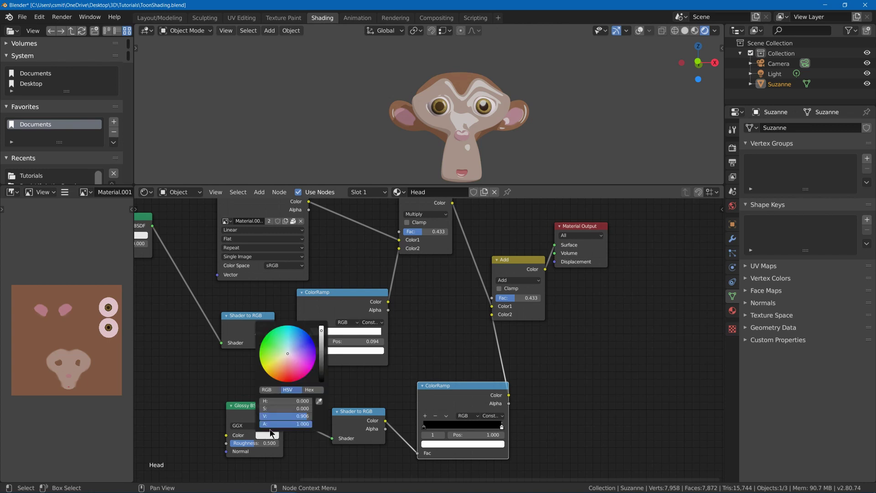
click(267, 435)
drag(323, 347, 322, 358)
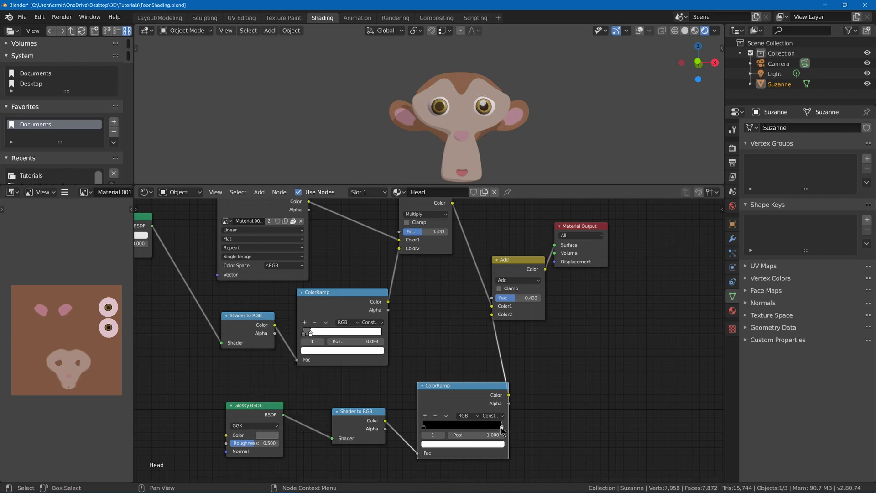
Slide the white stop to 0.673 and set the Add node Fac to 0.200.
drag(502, 427, 477, 428)
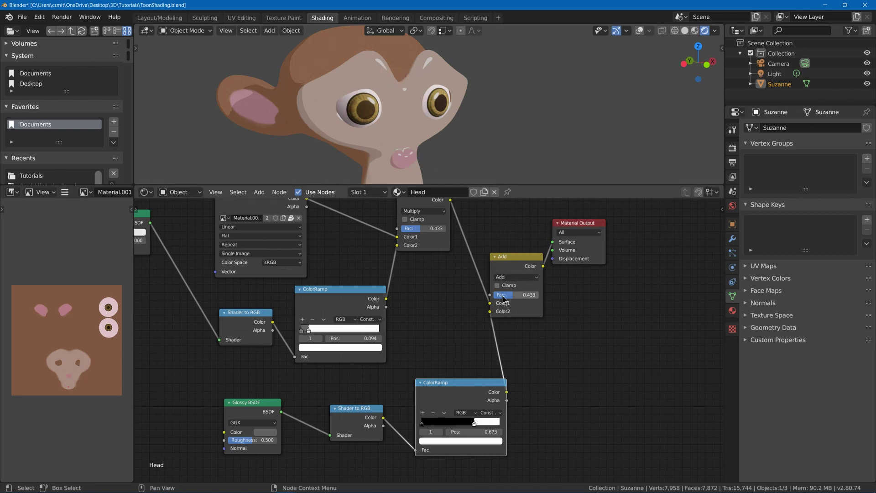
mouse_move(508, 295)
mouse_down()
mouse_move(492, 295)
mouse_move(539, 295)
mouse_move(504, 296)
mouse_up()
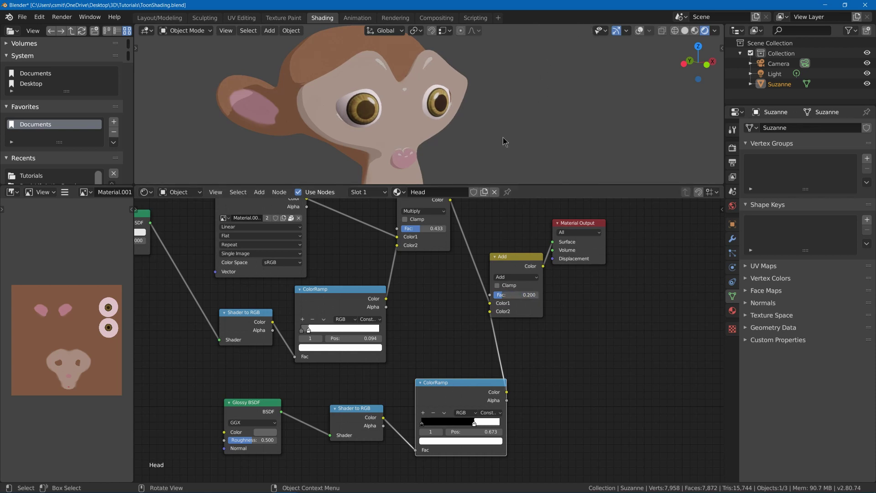
scroll(411, 114, down, 3)
middle_drag(411, 114, 427, 137)
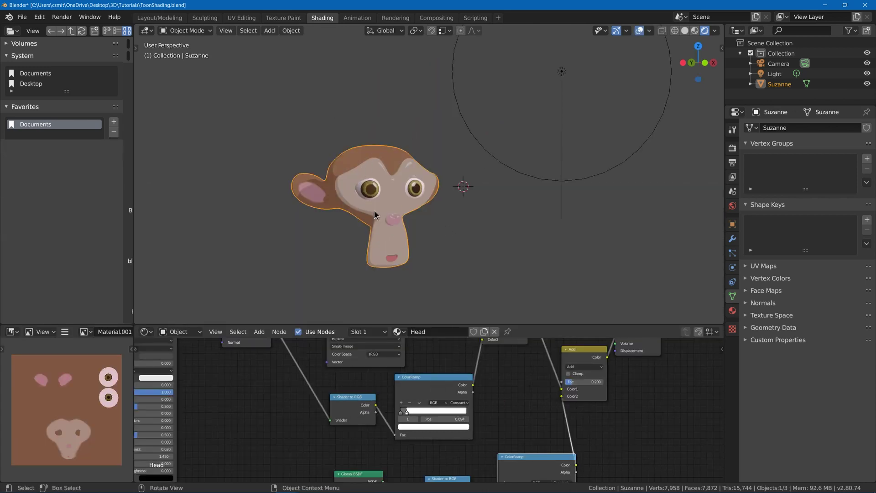
Move the point light up and to the right of Suzanne's head.
click(562, 73)
key(g)
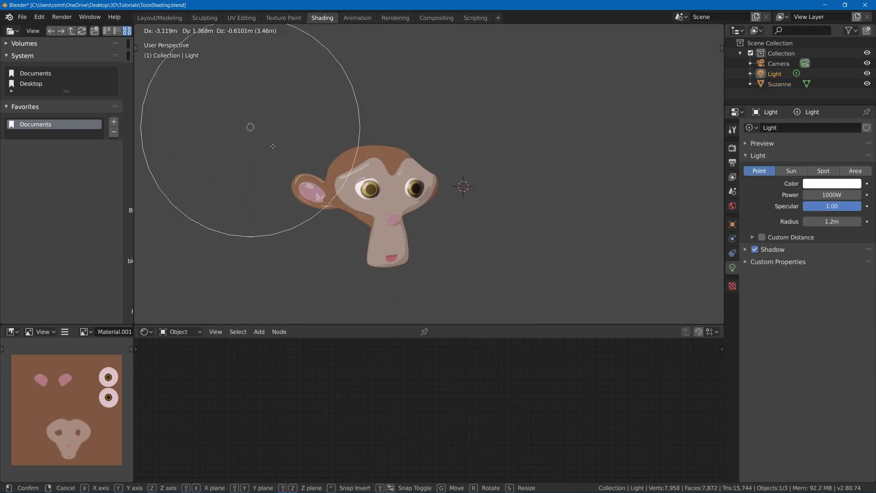
key(Escape)
key(g)
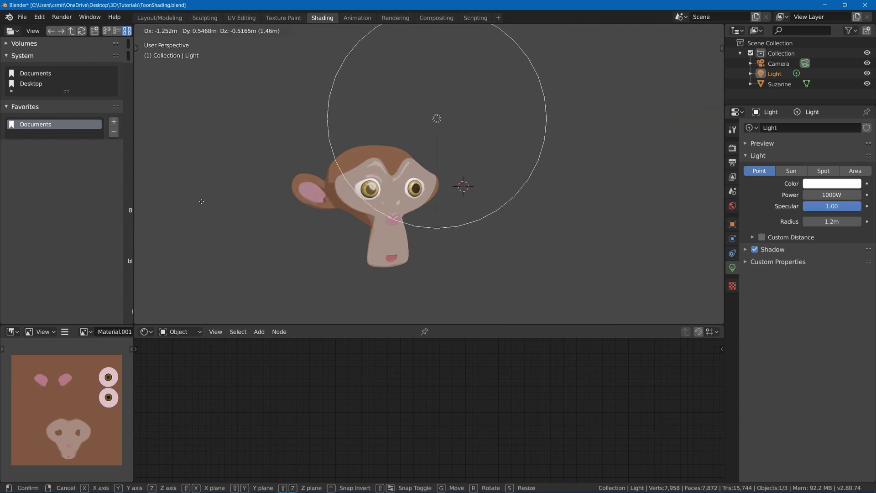
click(305, 147)
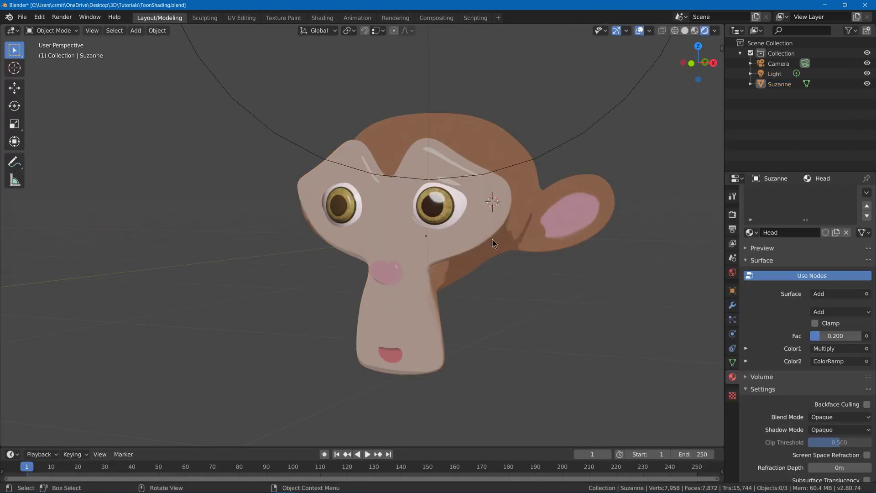
Duplicate Suzanne in place, shrink/fatten the copy by −0.0405m, and recalculate its normals inward.
click(492, 244)
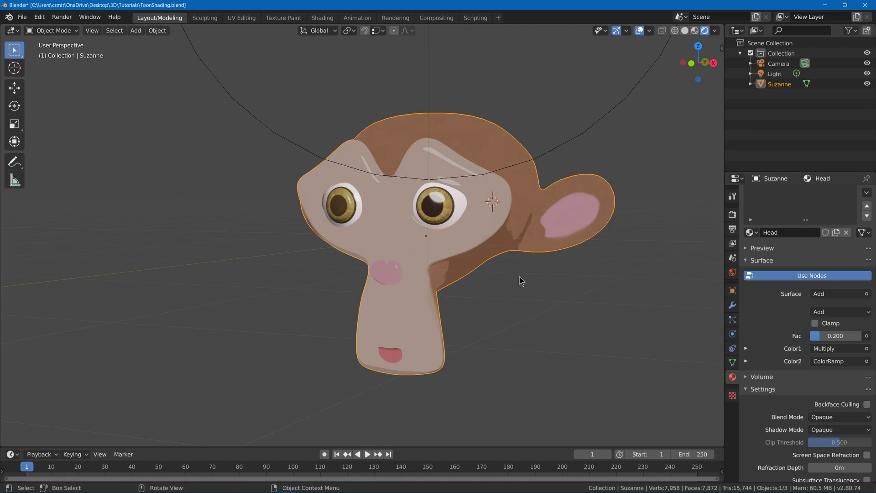
key(shift+d)
right_click(578, 270)
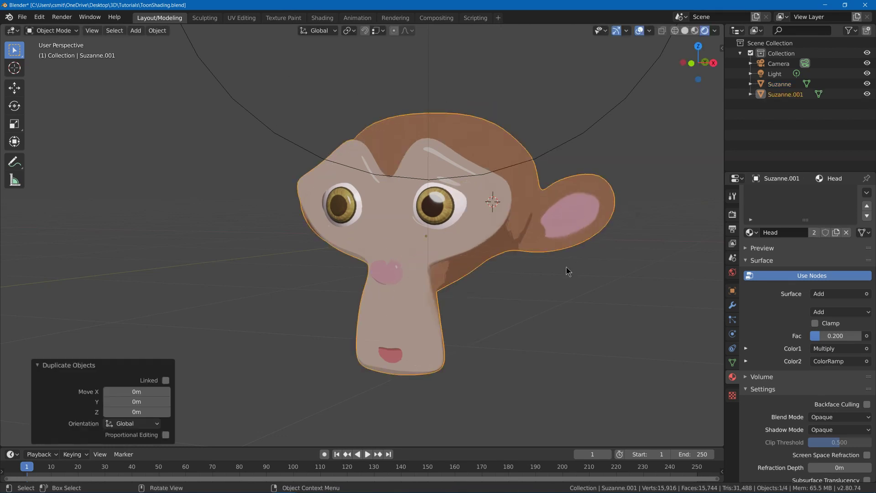
key(Tab)
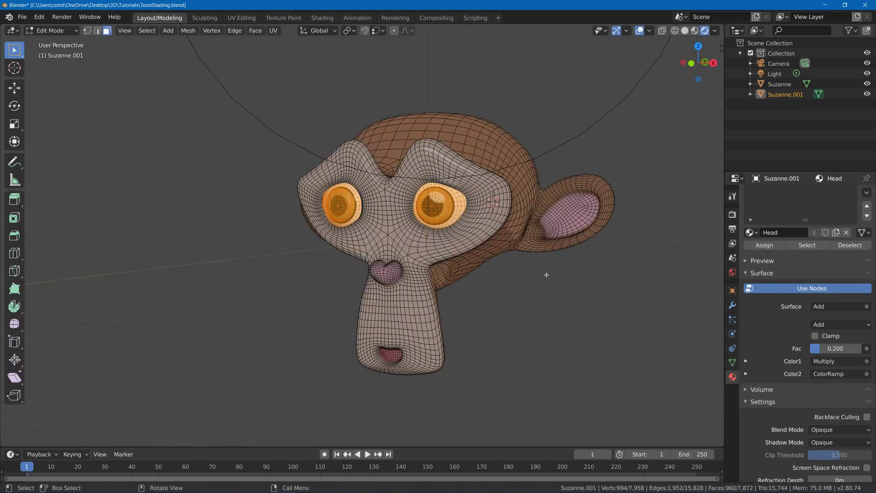
right_click(546, 274)
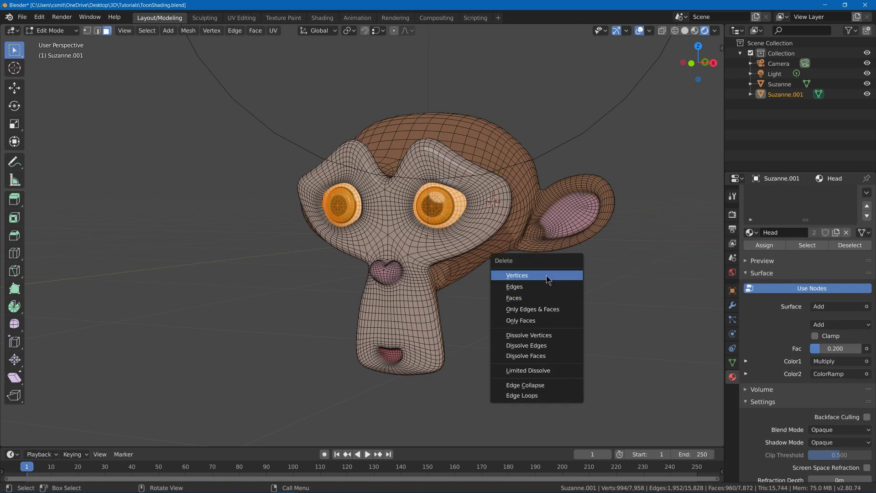
click(531, 299)
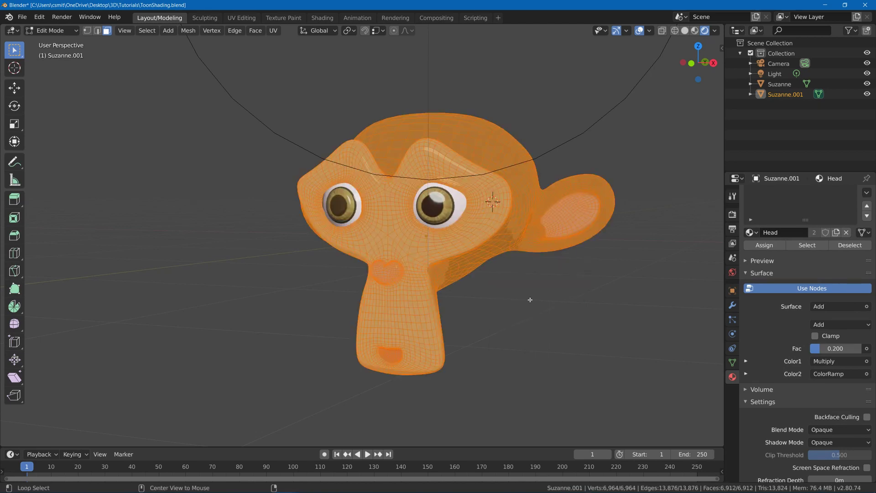
key(alt+s)
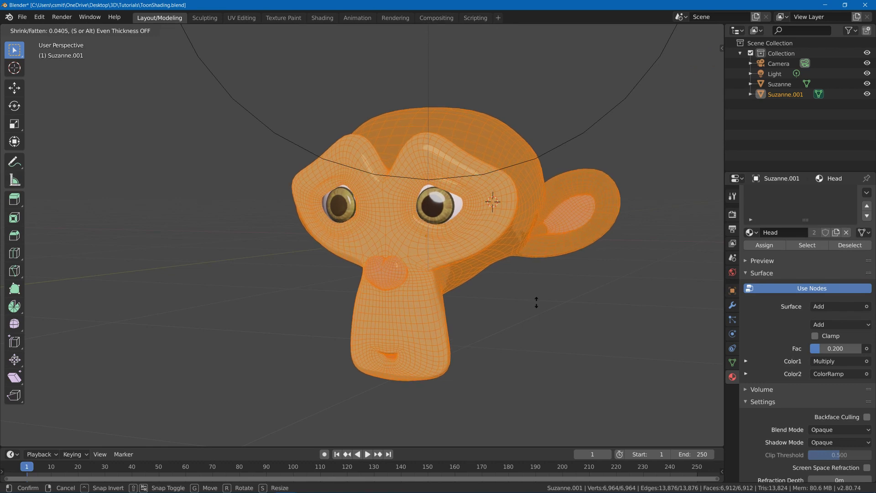
click(537, 302)
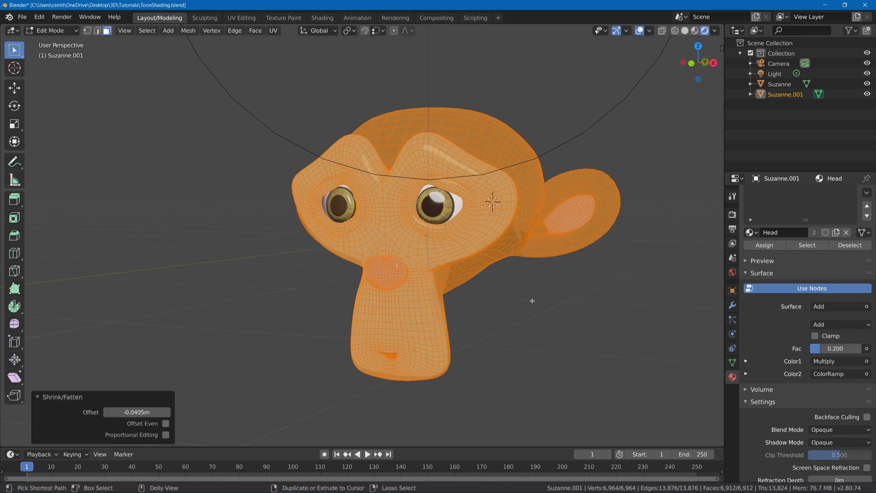
key(ctrl+shift+n)
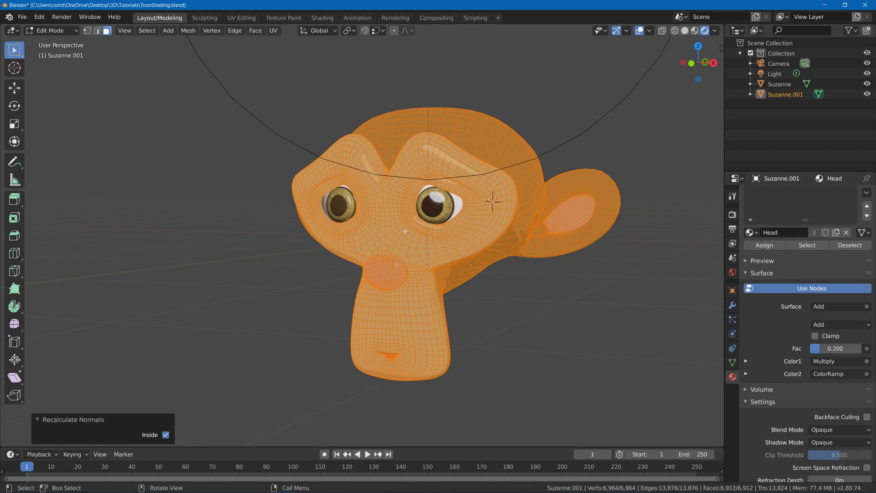
key(Tab)
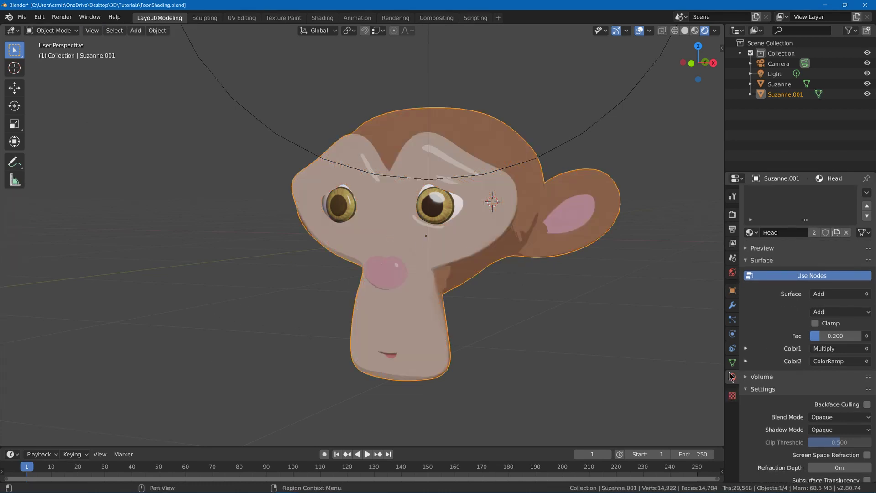
Replace Suzanne.001's Head and Eyes slots with a new Material.001 using Backface Culling.
scroll(400, 245, up, 5)
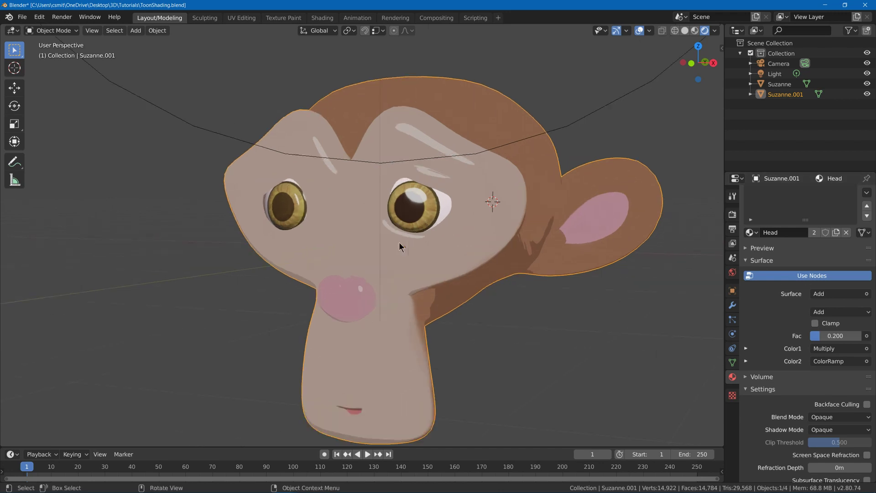
scroll(548, 259, down, 5)
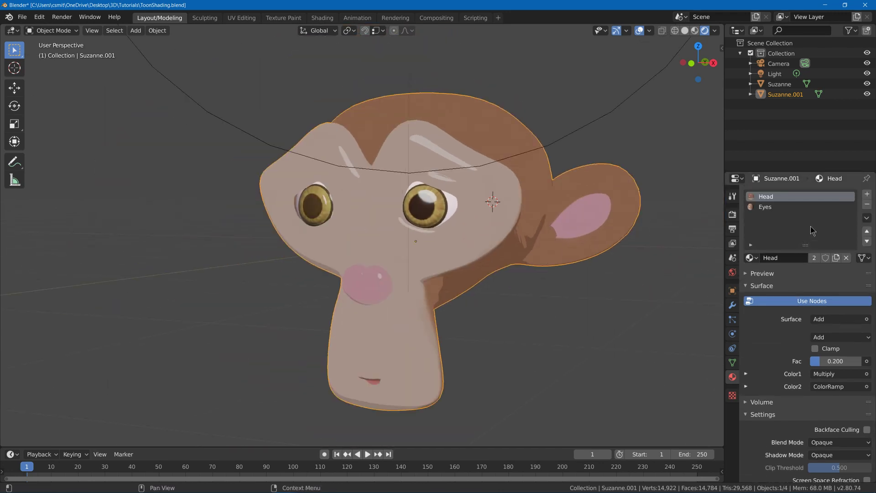
click(867, 204)
click(867, 204)
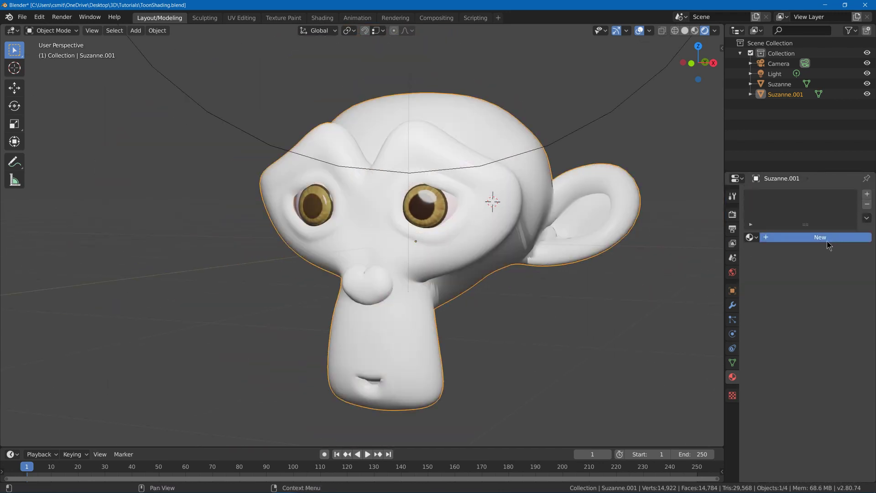
click(812, 237)
scroll(803, 279, down, 15)
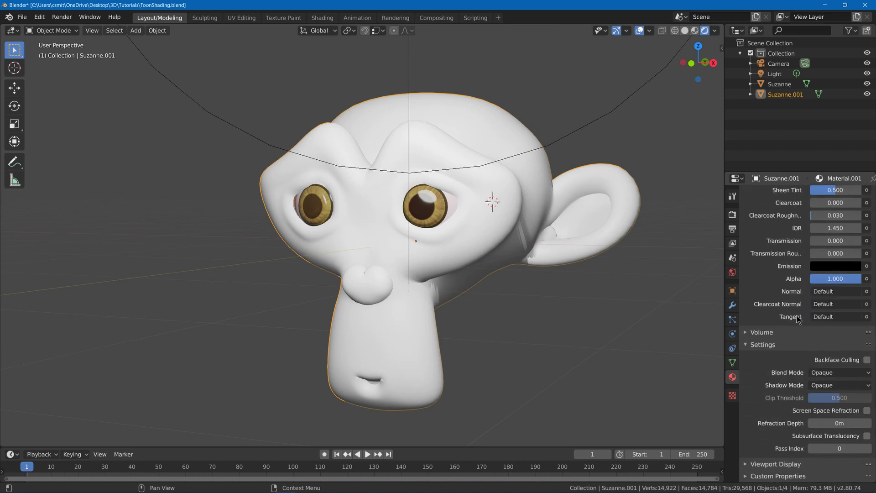
click(867, 360)
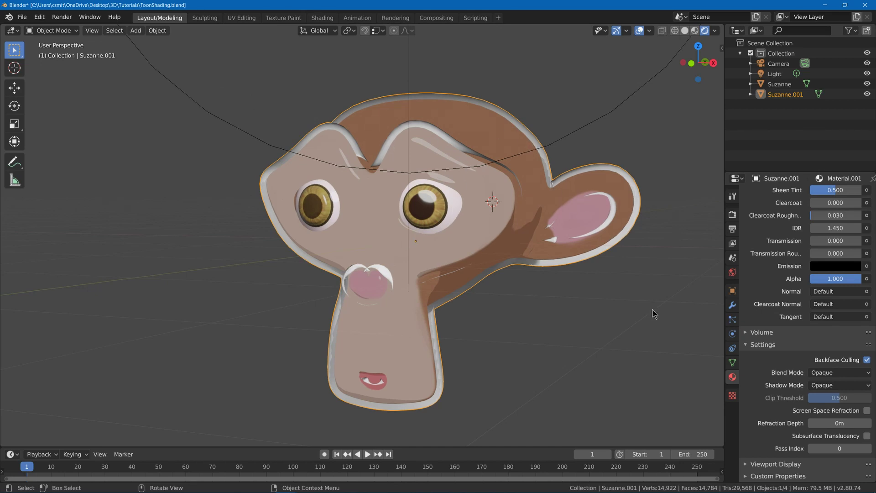
scroll(814, 318, up, 15)
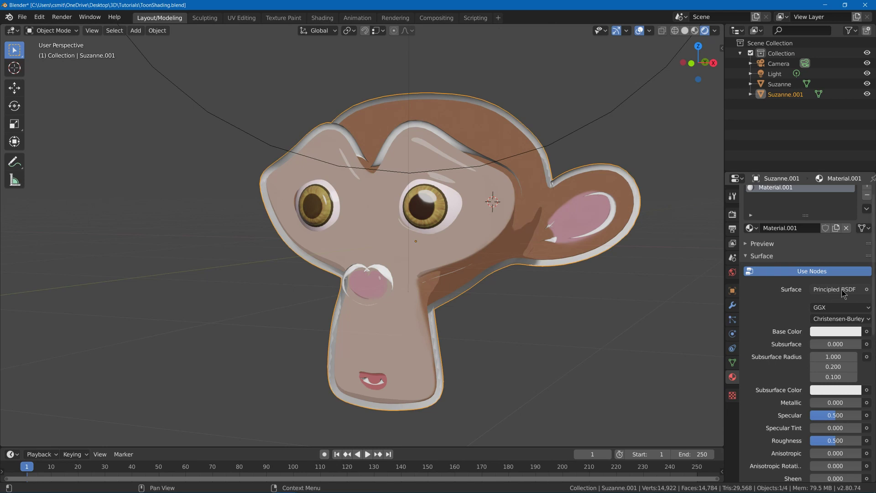
Switch Material.001's surface to Emission with a dark brownish-red colour.
click(839, 292)
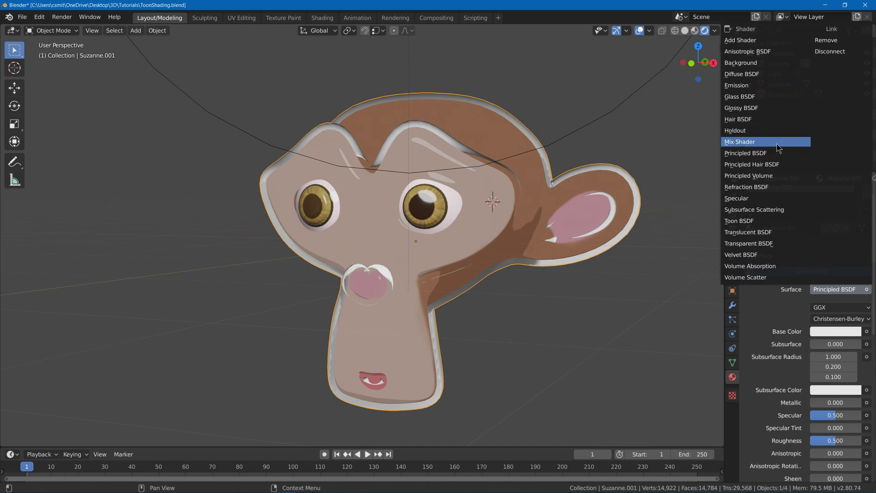
click(756, 86)
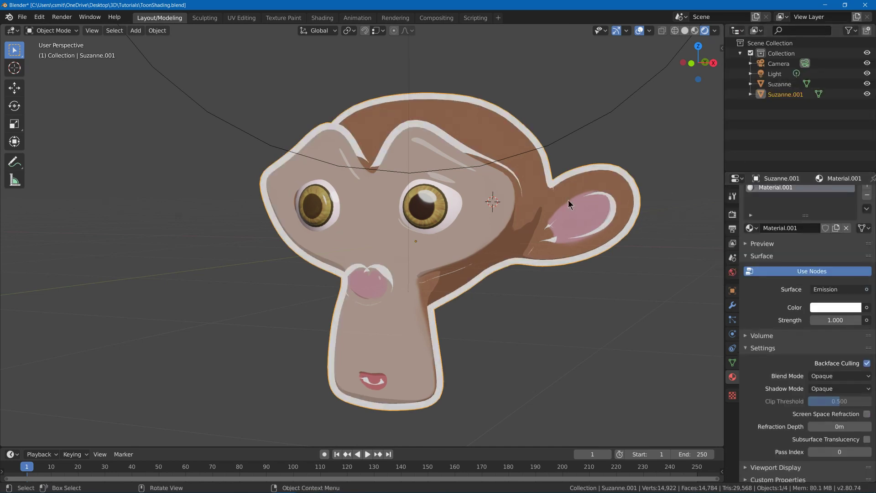
click(835, 307)
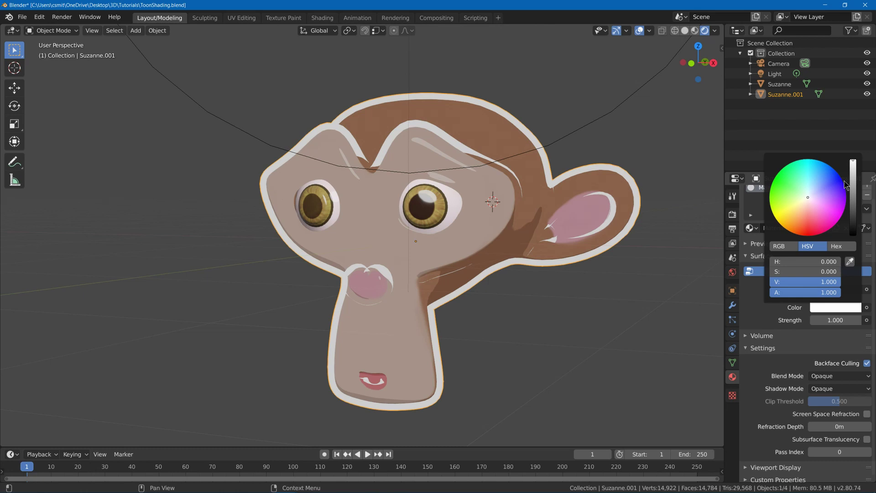
drag(825, 192, 807, 214)
drag(853, 173, 853, 195)
drag(799, 223, 805, 221)
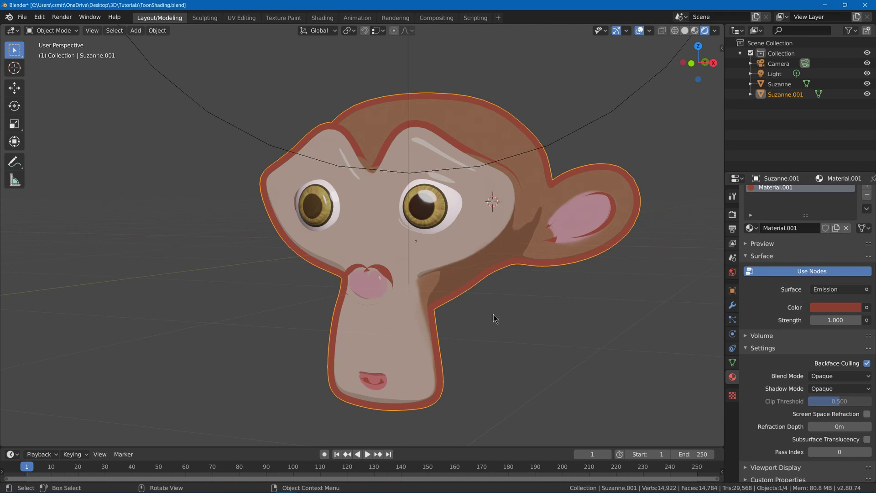
Shrink the hull mesh in Edit Mode into a slim outline, then deselect.
key(Tab)
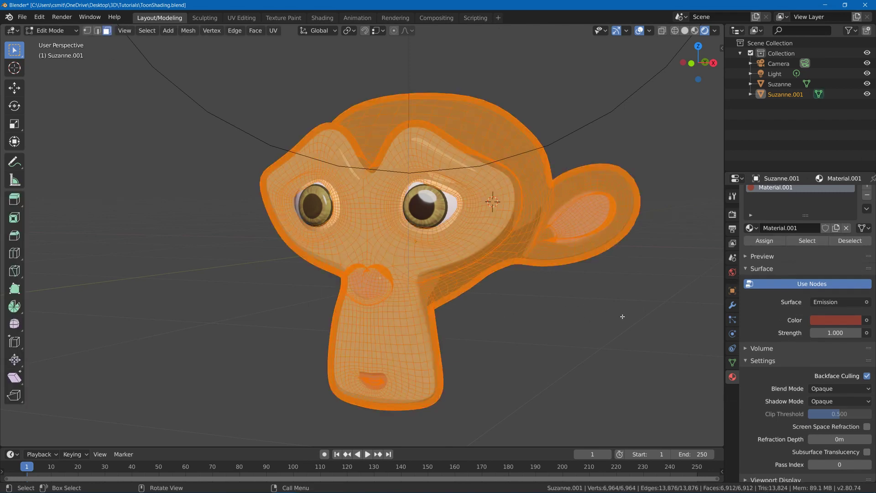
key(alt+s)
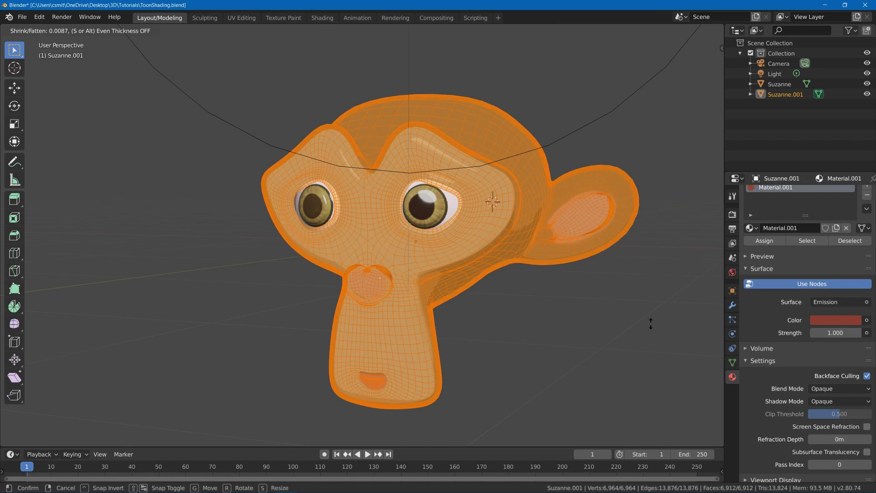
click(650, 324)
key(Tab)
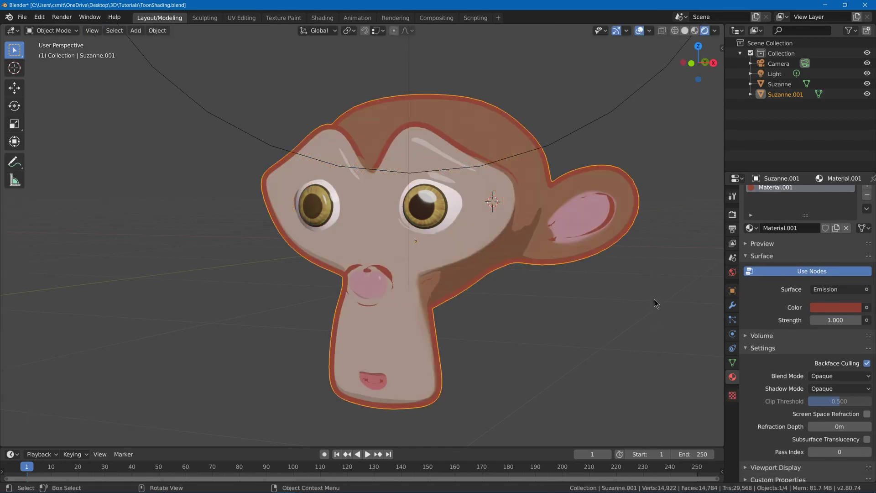
click(655, 303)
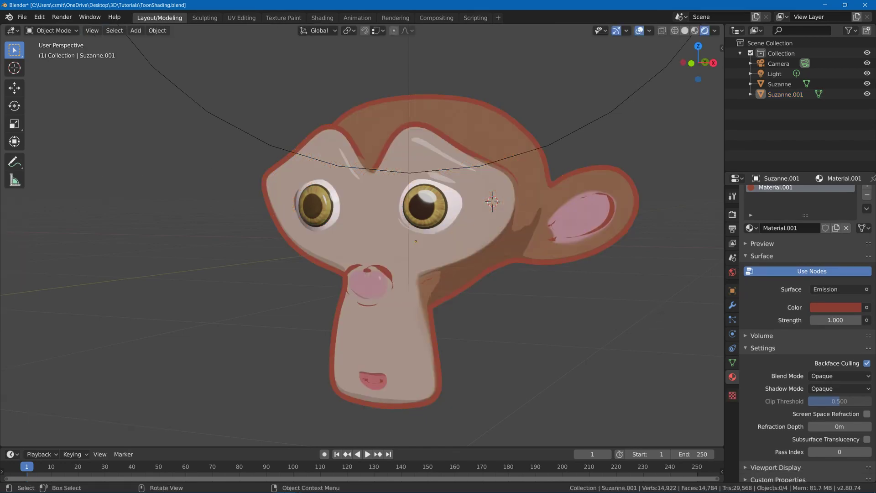